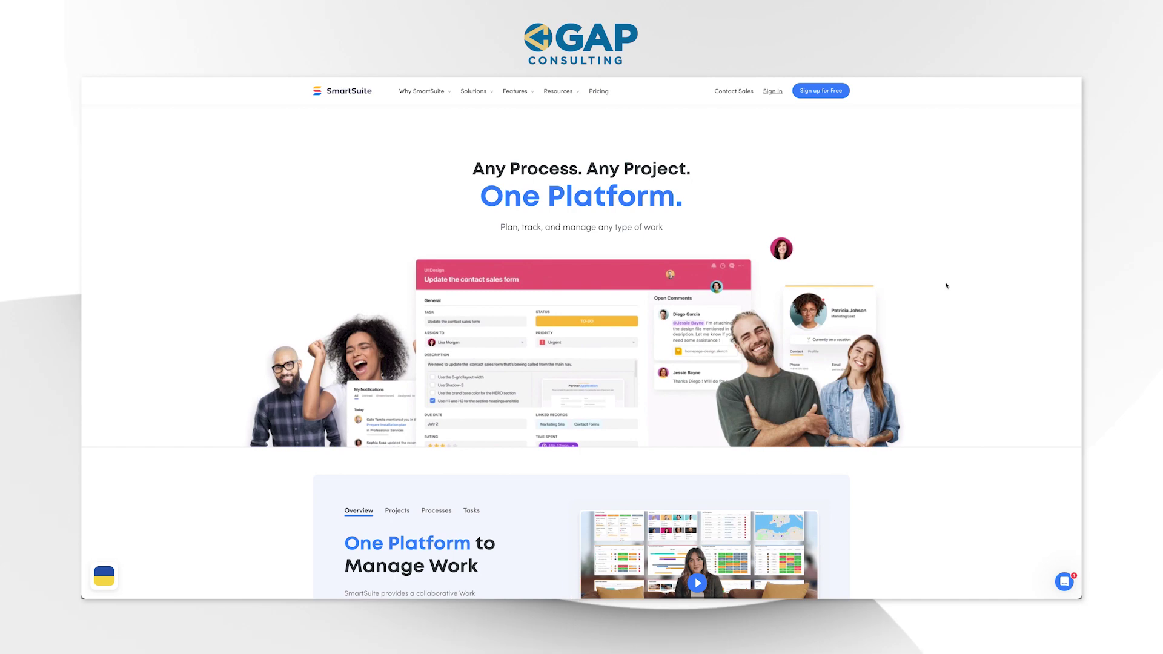
- Sign up for SmartSuite and reach EasyPortal's empty All portals page
left_click(831, 96)
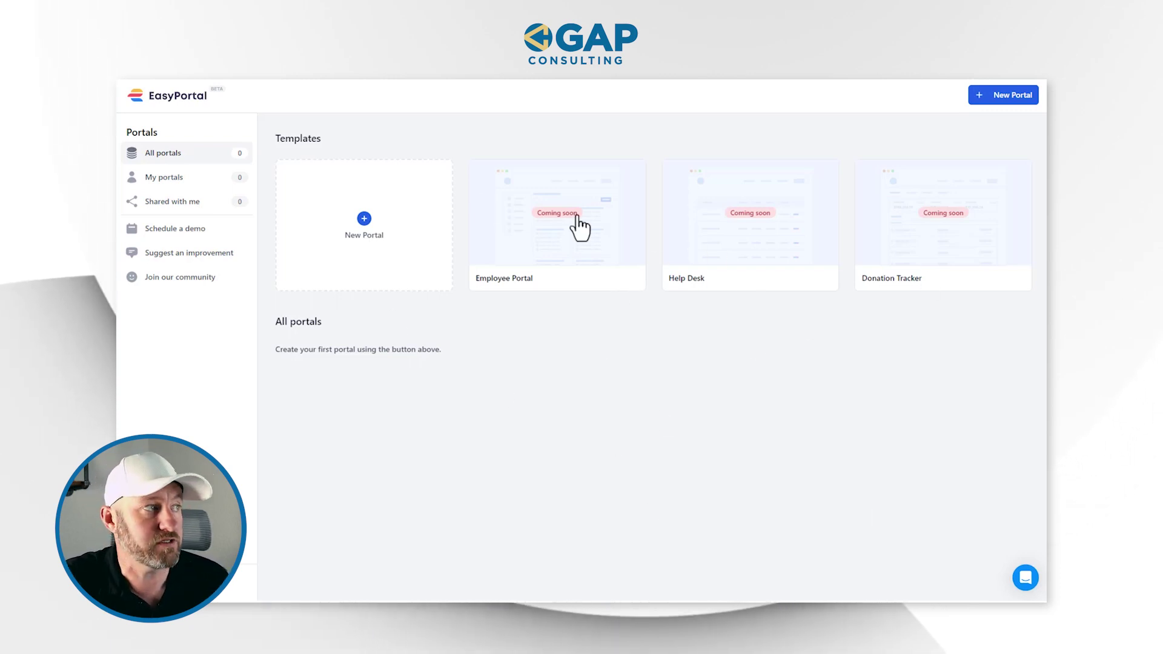
- Create a Blank Portal from the New Portal card and look over its default Home page
left_click(363, 221)
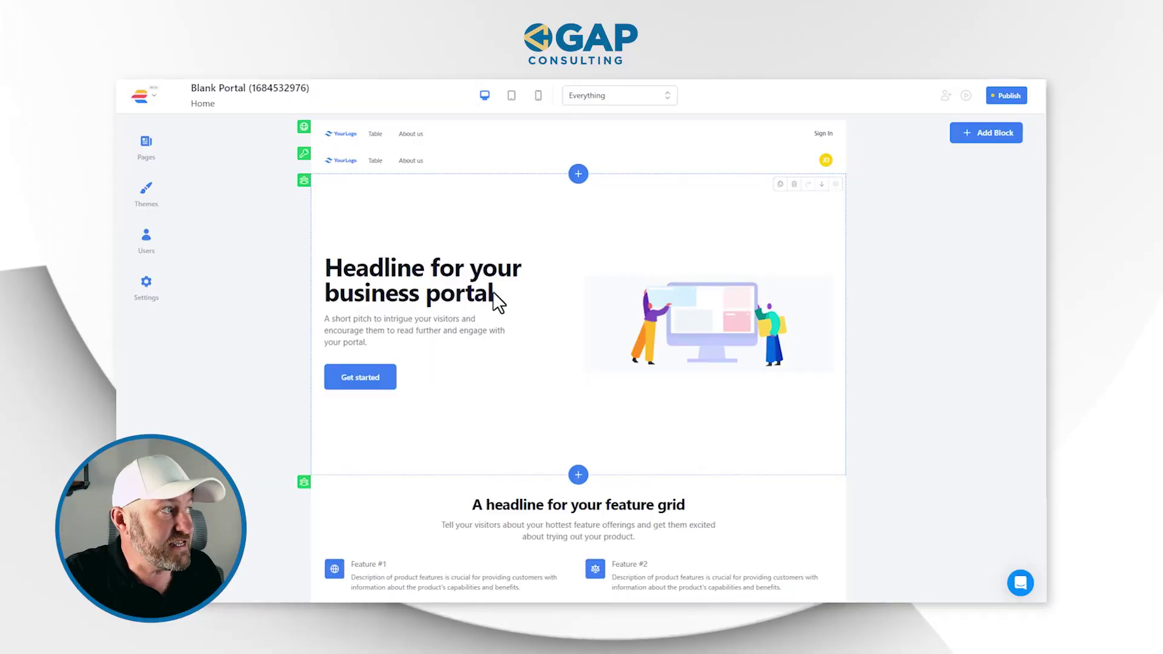
scroll(488, 339, "down", 2)
scroll(472, 379, "up", 2)
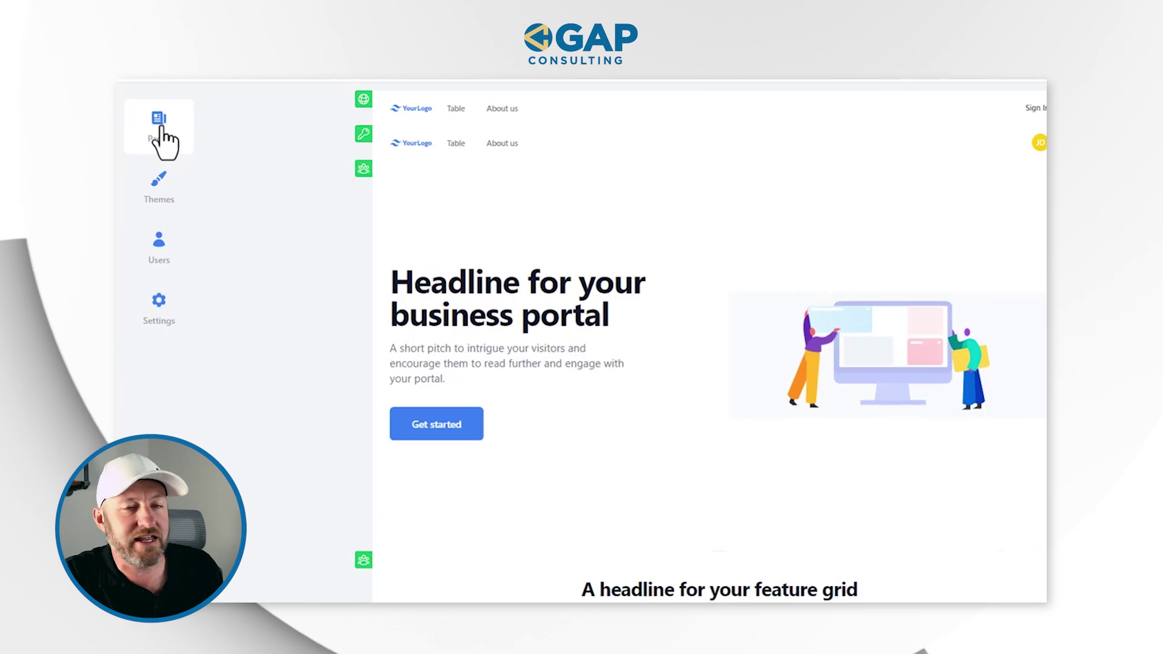
left_click(148, 156)
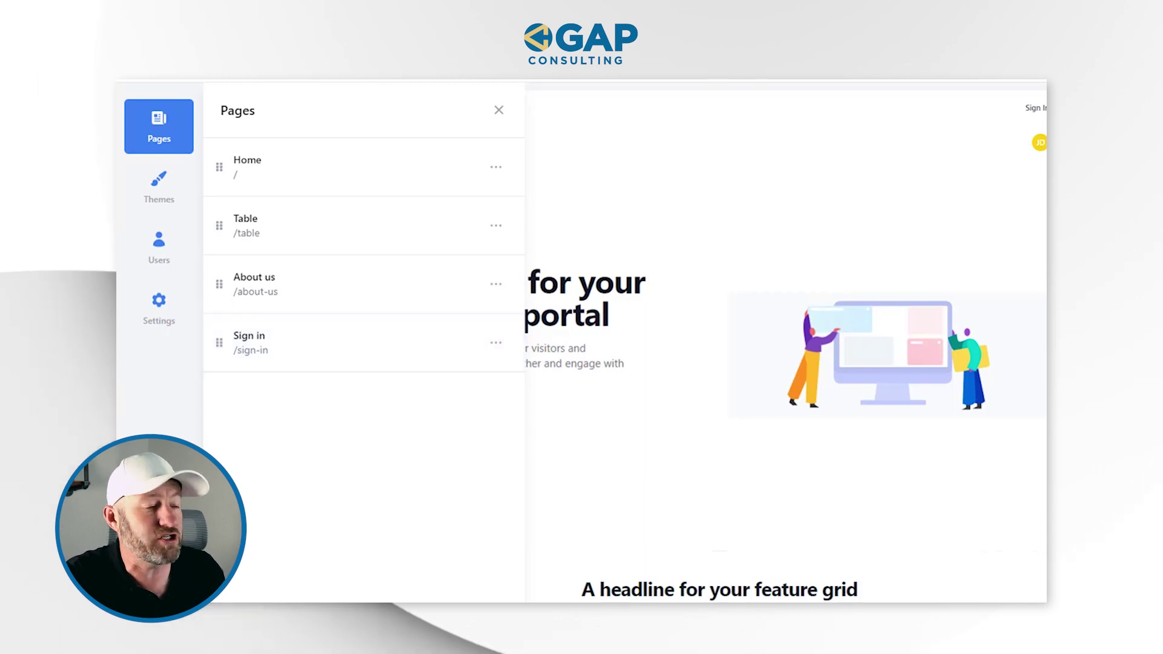
- Open the portal's Table page with its sample Name/Title/Email/Role table
left_click(321, 234)
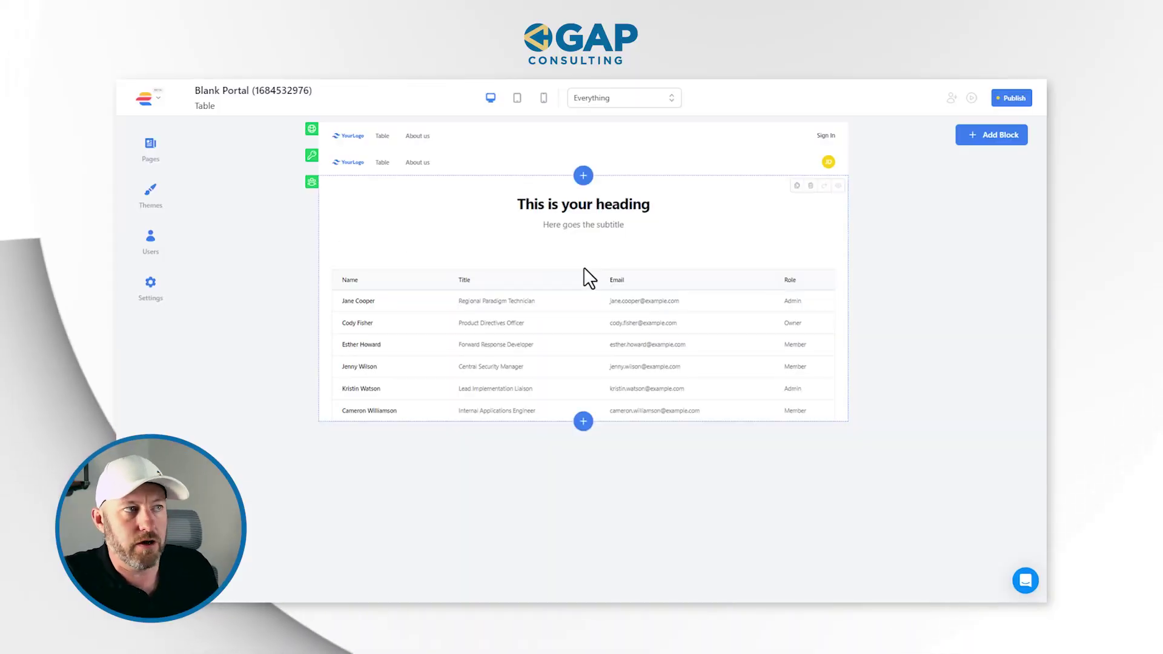
- Review the sample table block's Data, Content, Actions and Visibility settings, keeping visibility at All users
left_click(584, 269)
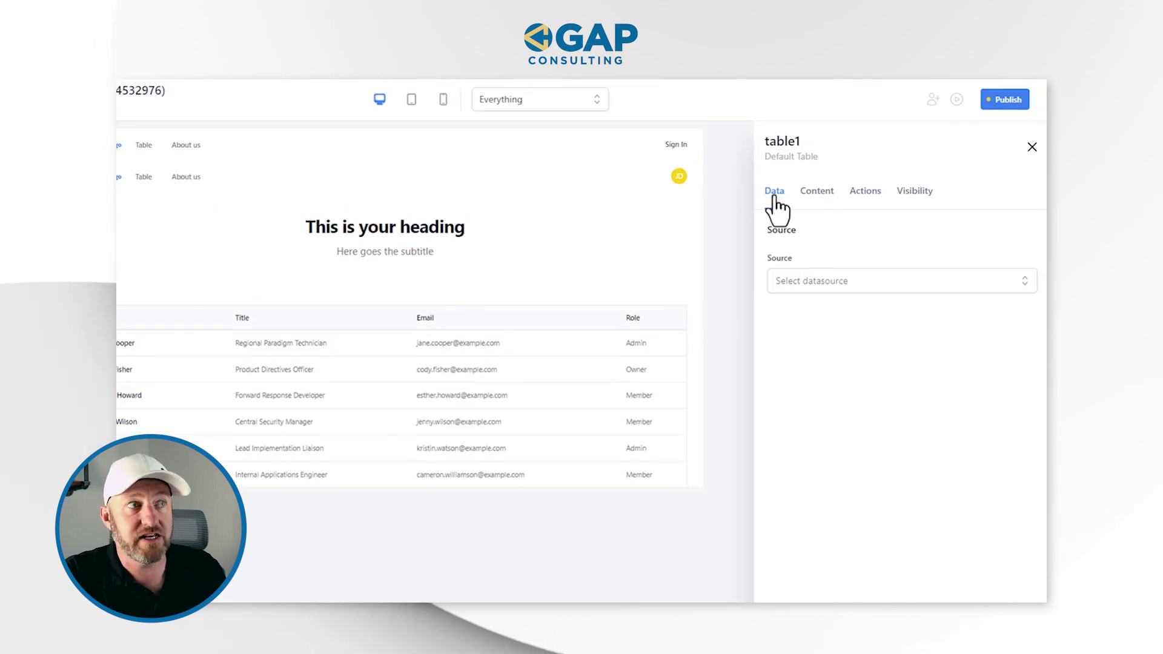
left_click(816, 200)
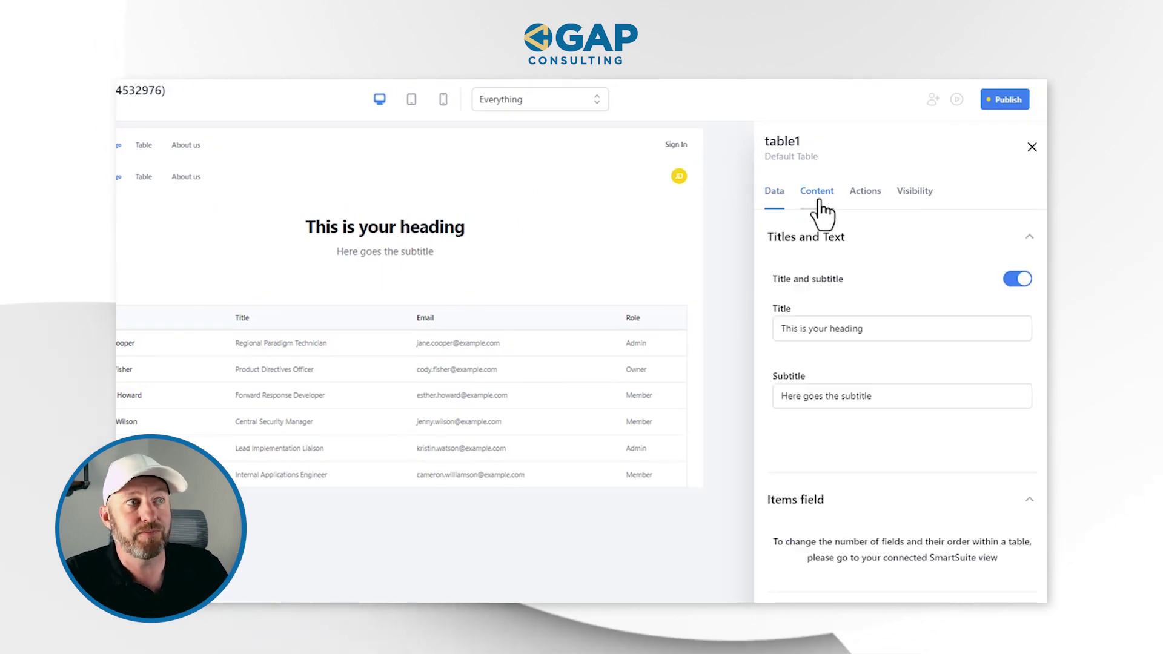
left_click(867, 197)
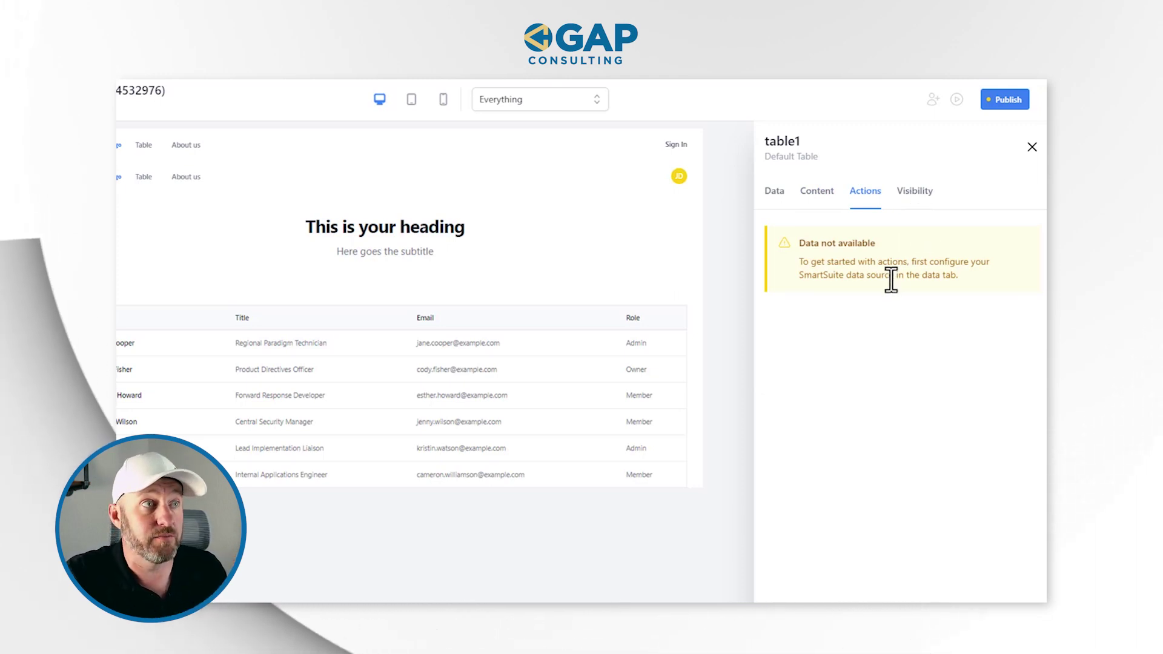
left_click(913, 193)
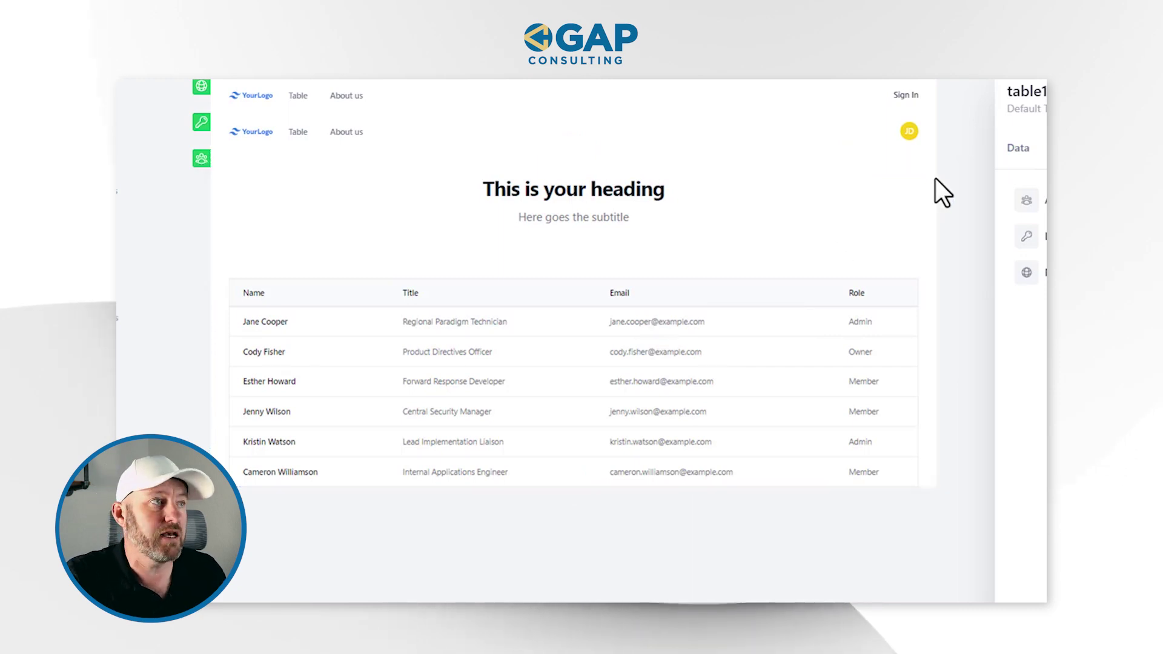
- Delete the sample table block and bring up Browse Blocks below the navigation
left_click(883, 148)
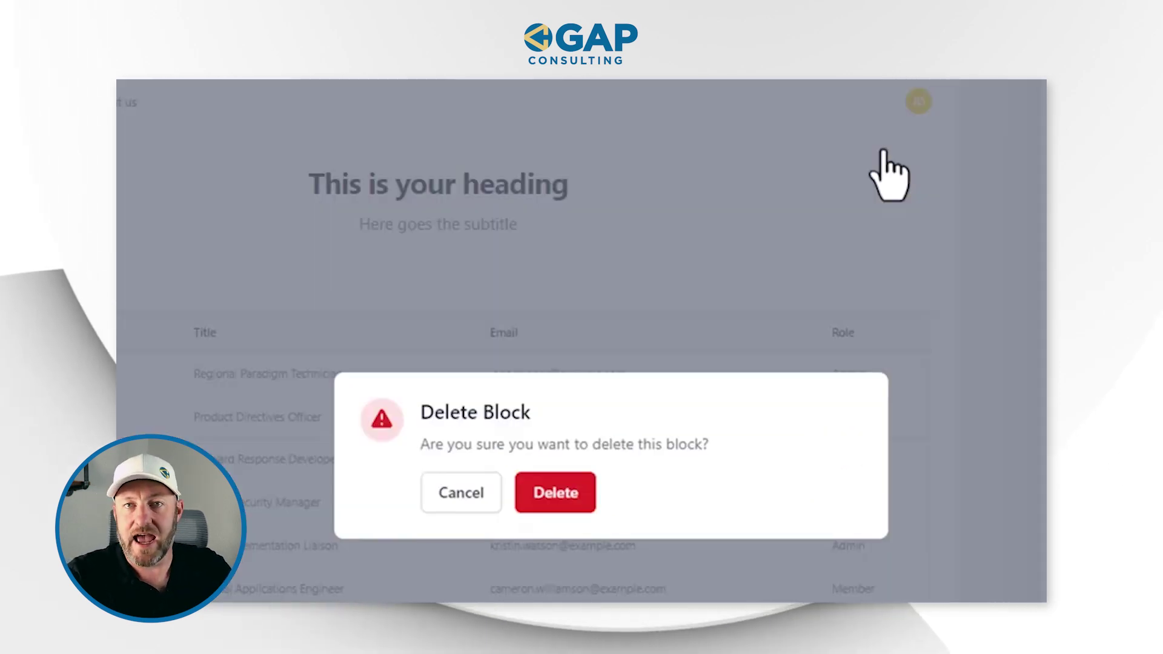
left_click(562, 380)
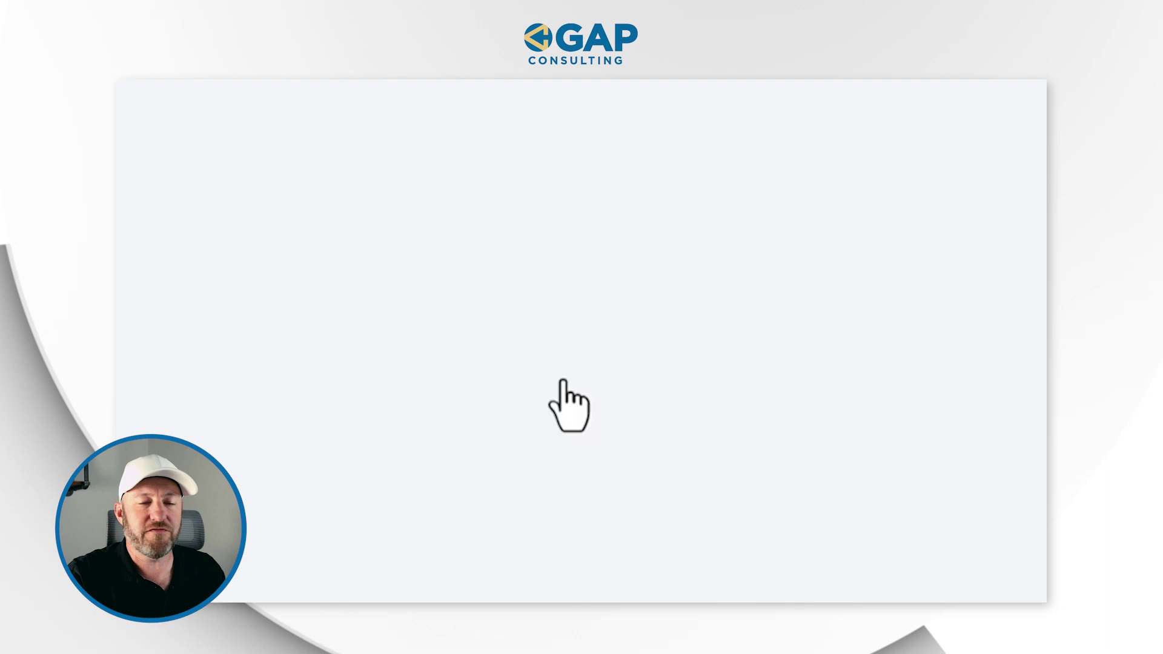
mouse_move(571, 181)
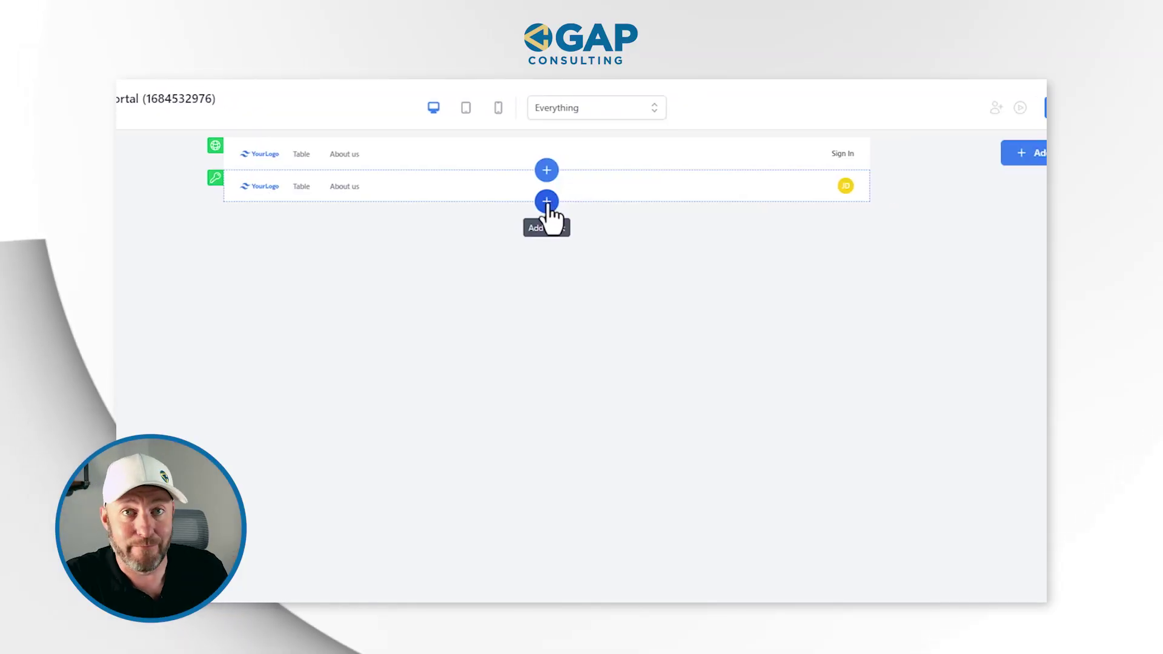
left_click(580, 205)
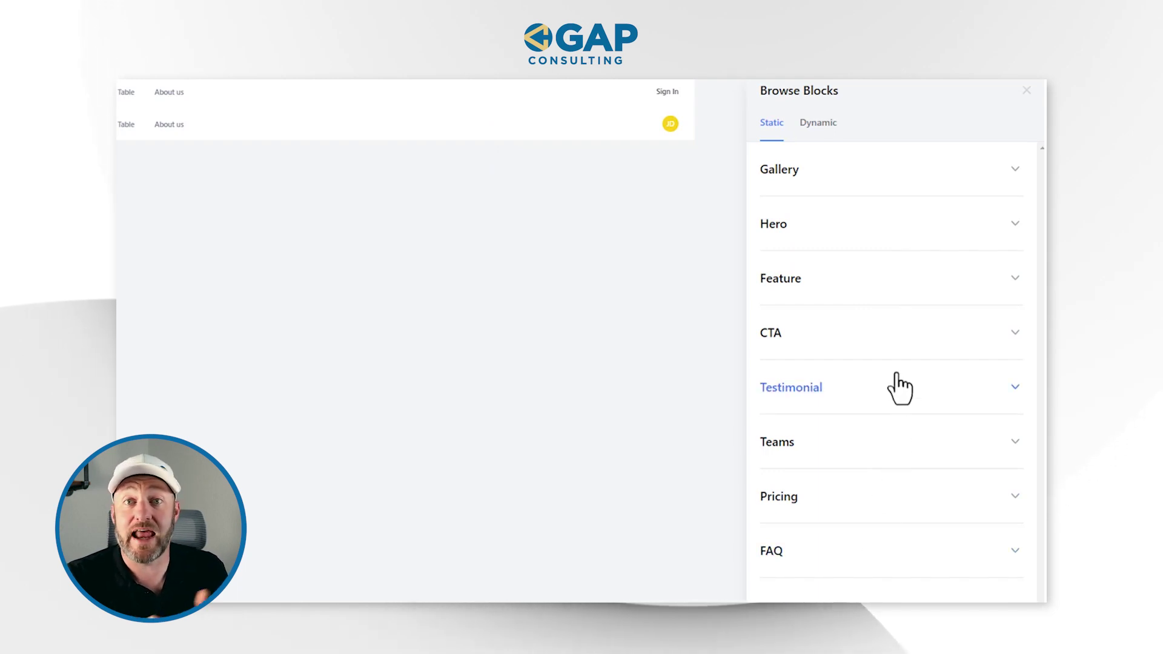
- Add a Default Table block from the Dynamic blocks' Table category
left_click(820, 129)
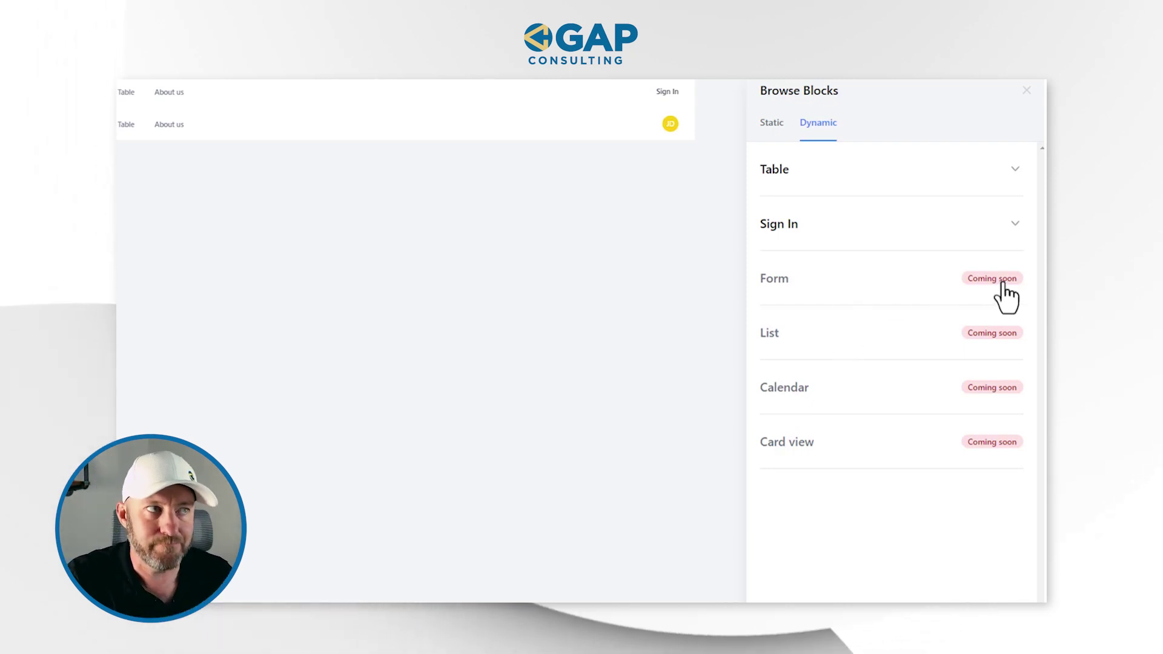
left_click(917, 180)
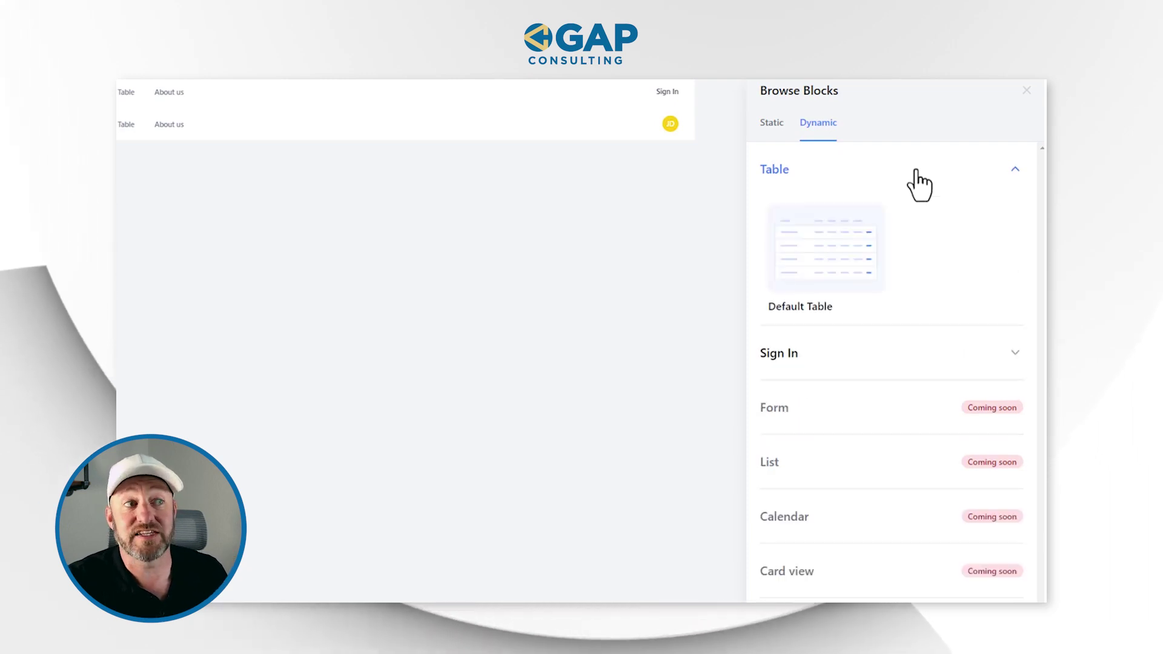
left_click(836, 275)
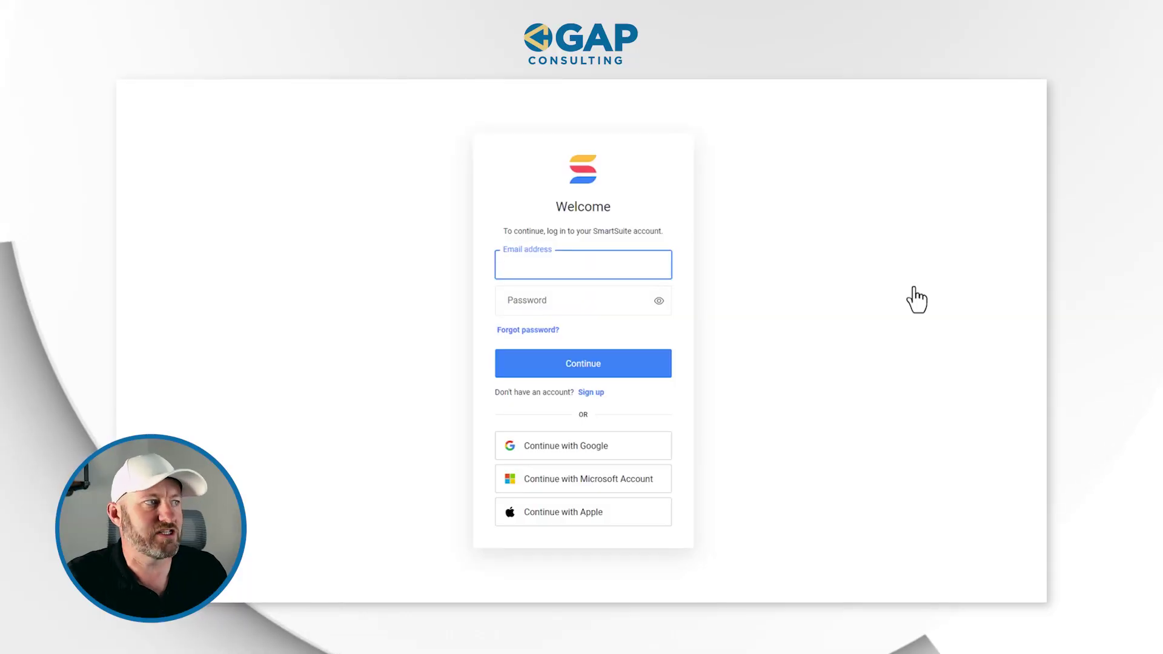
- Log in to SmartSuite through the Google account to connect it as a data source
left_click(596, 447)
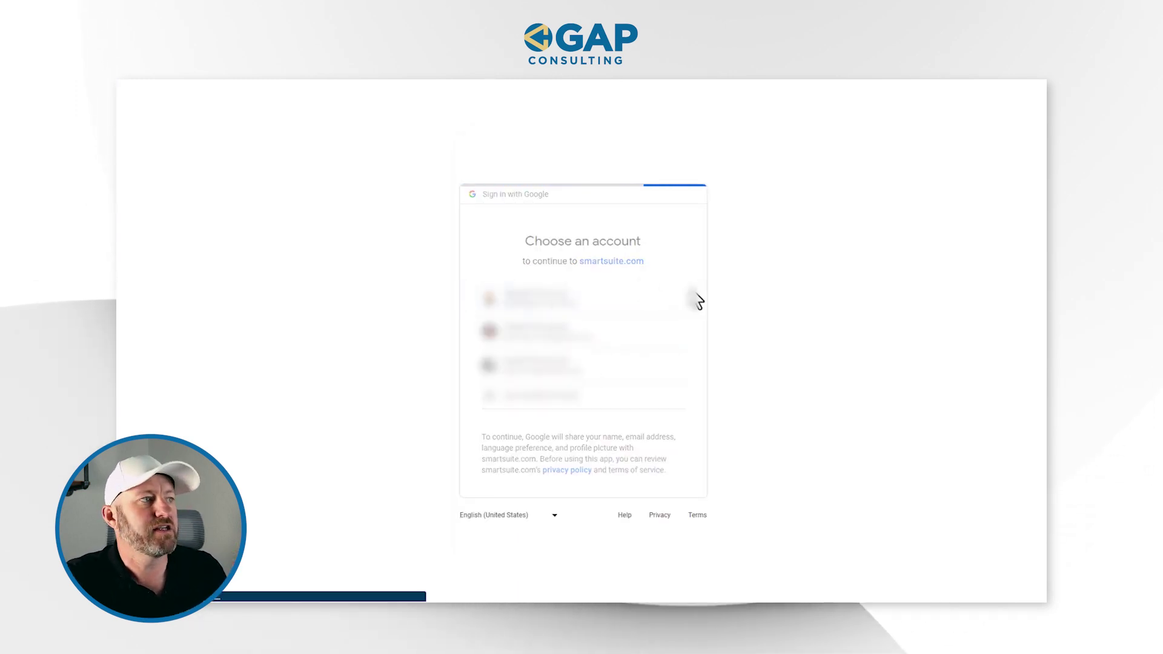
left_click(623, 309)
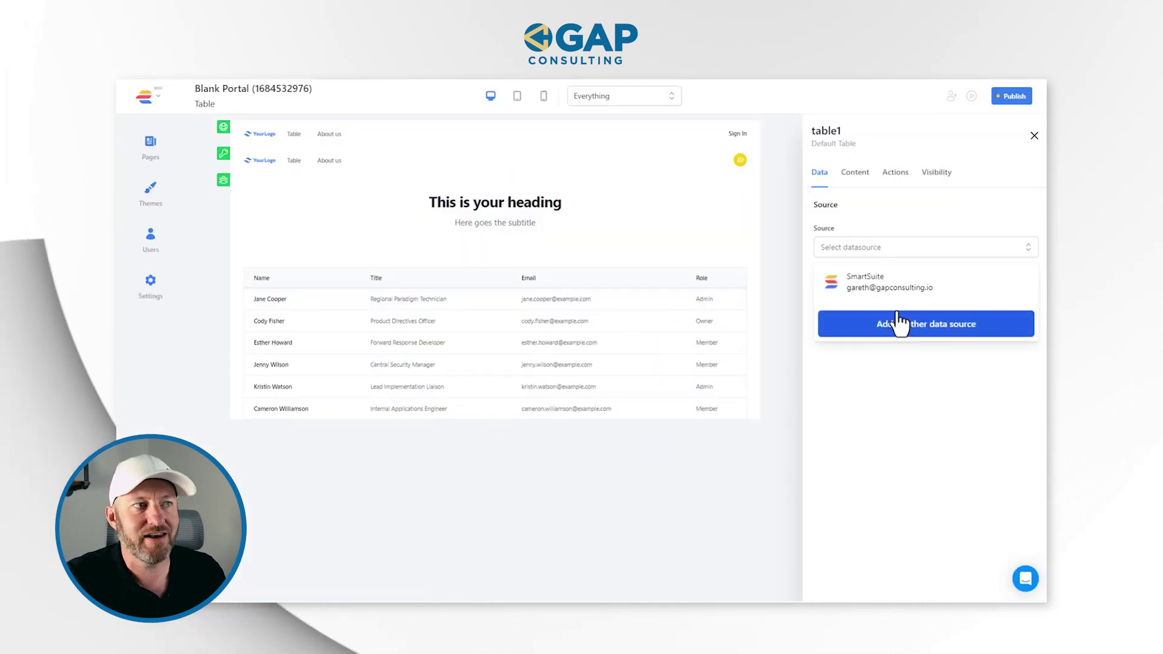
- Set the table1 Source to the connected SmartSuite account
left_click(892, 286)
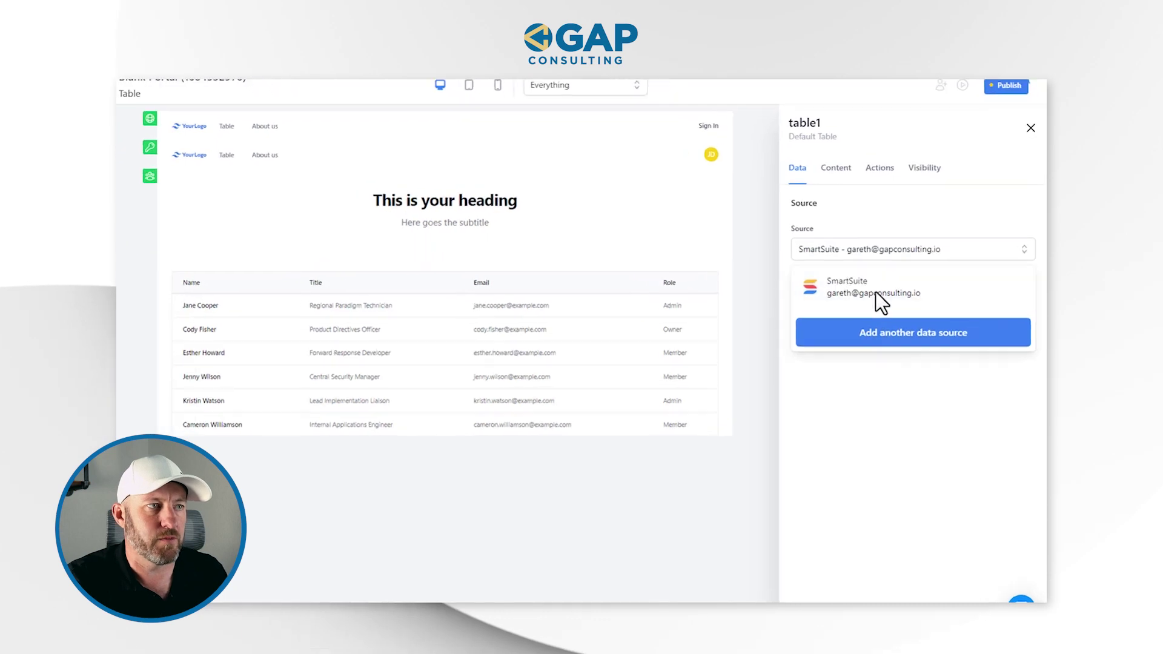
left_click(876, 293)
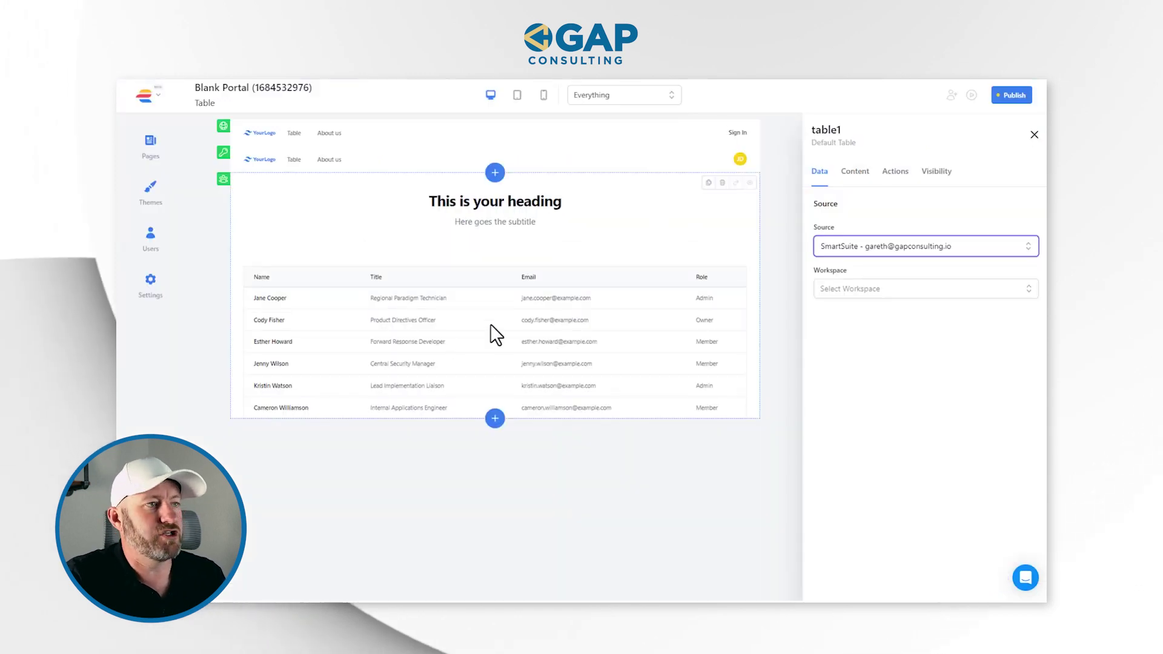
left_click(856, 290)
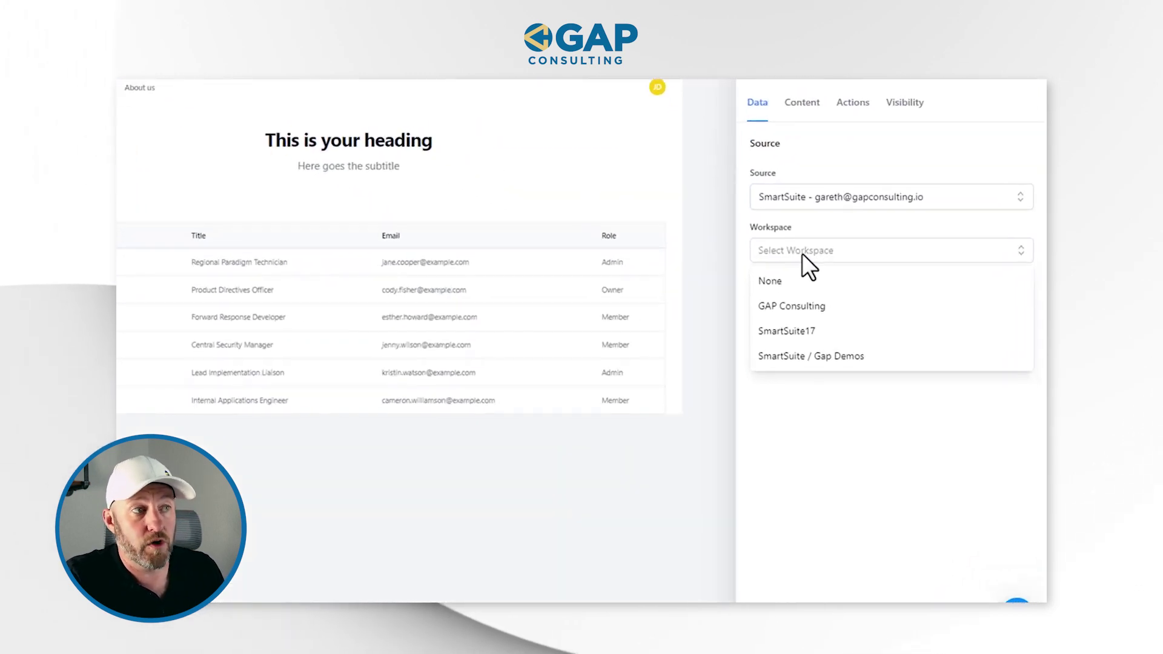
- Point the table at workspace GAP Consulting, solution Invoicing Solution, application Clients
left_click(813, 306)
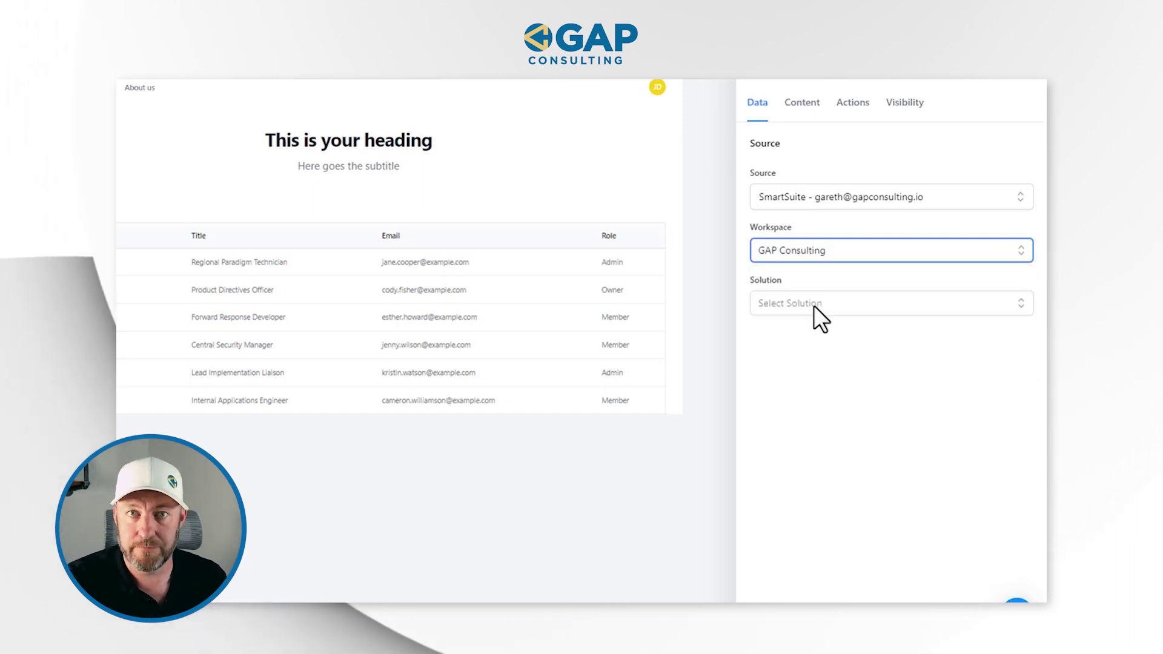
left_click(813, 305)
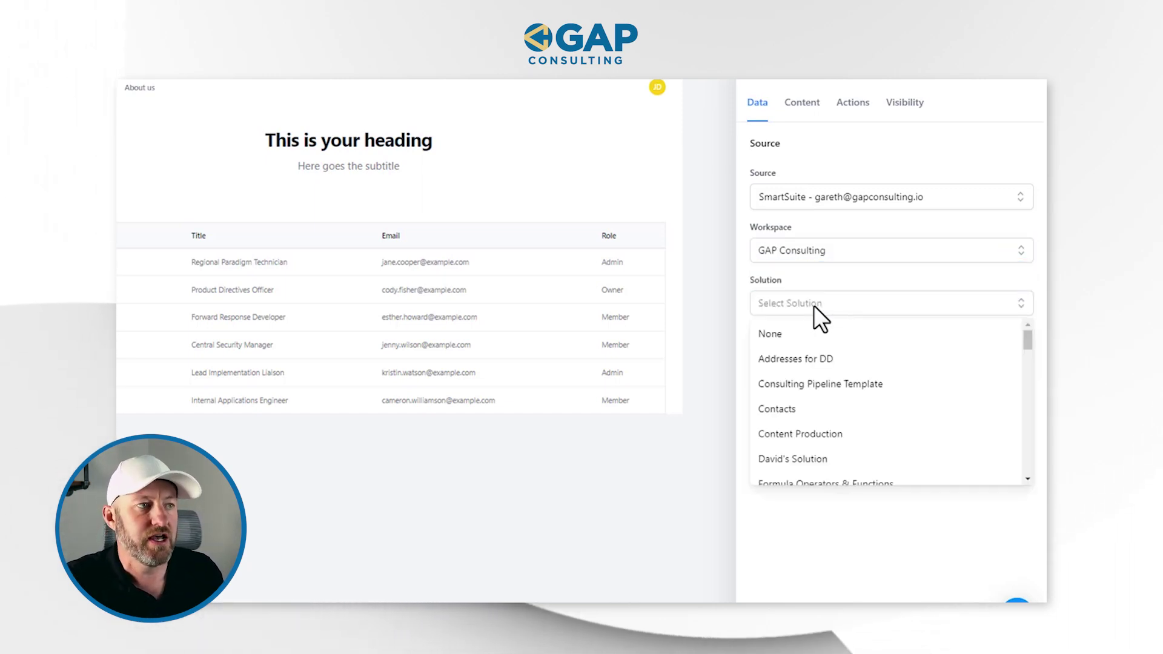
scroll(849, 398, "down", 5)
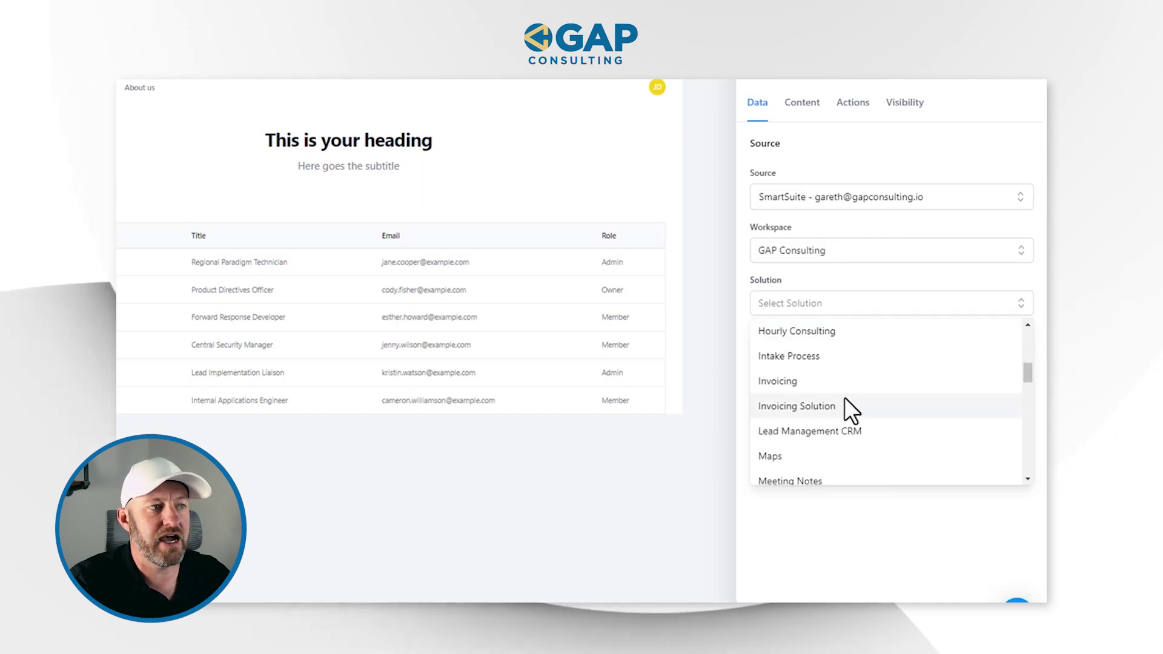
left_click(806, 406)
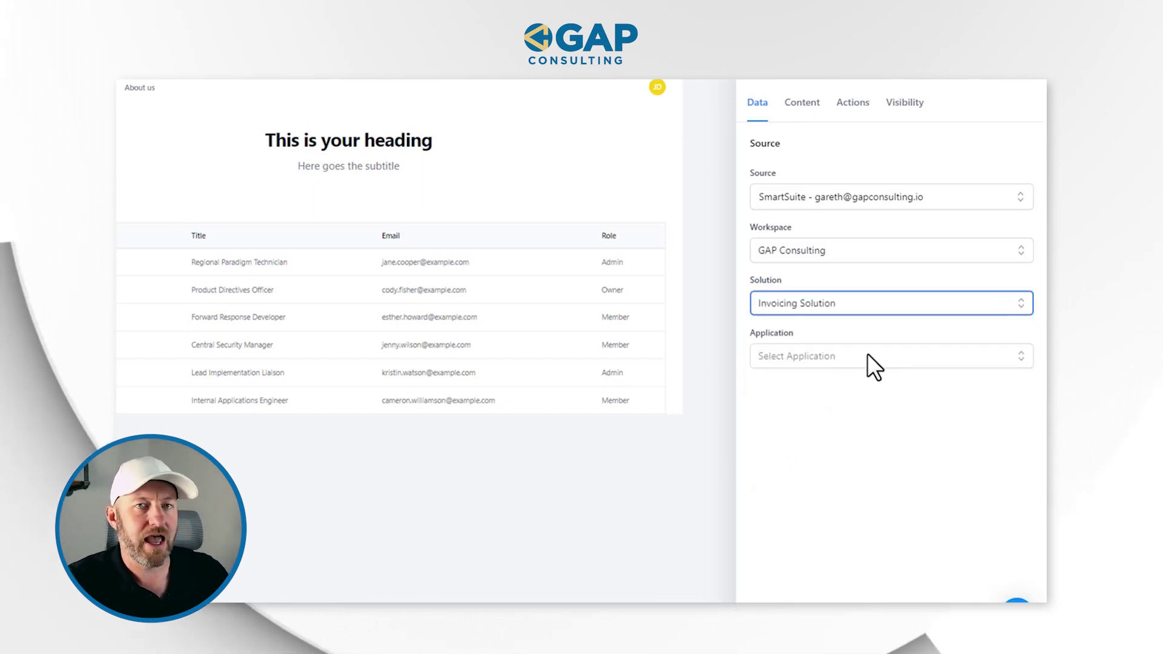
left_click(867, 356)
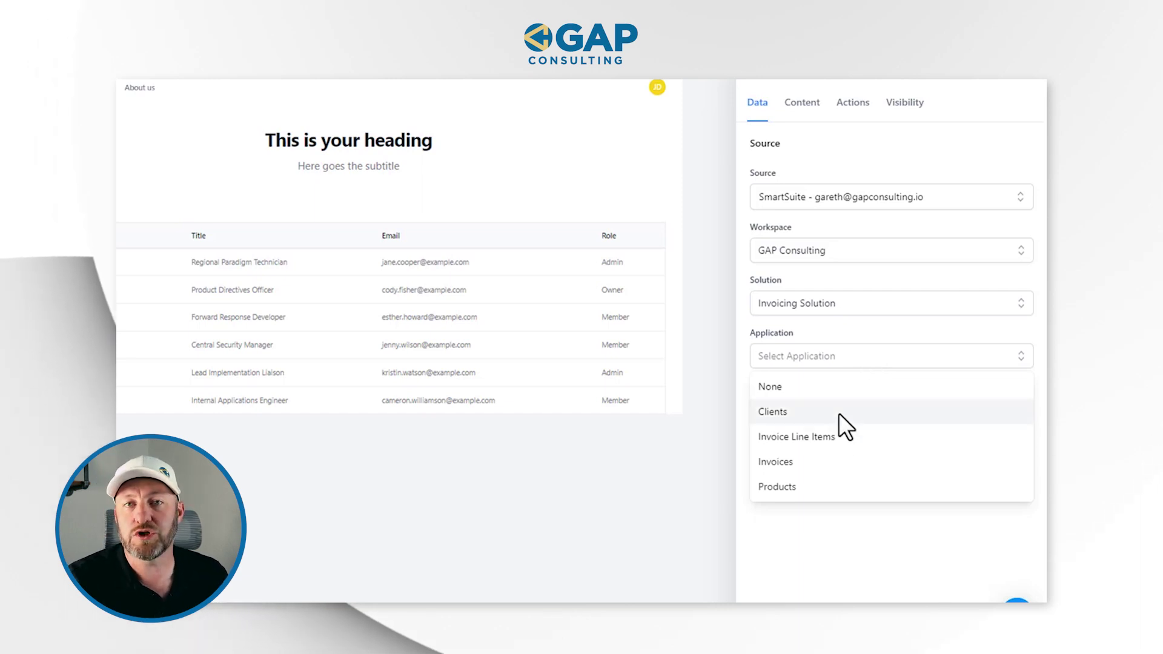
left_click(839, 413)
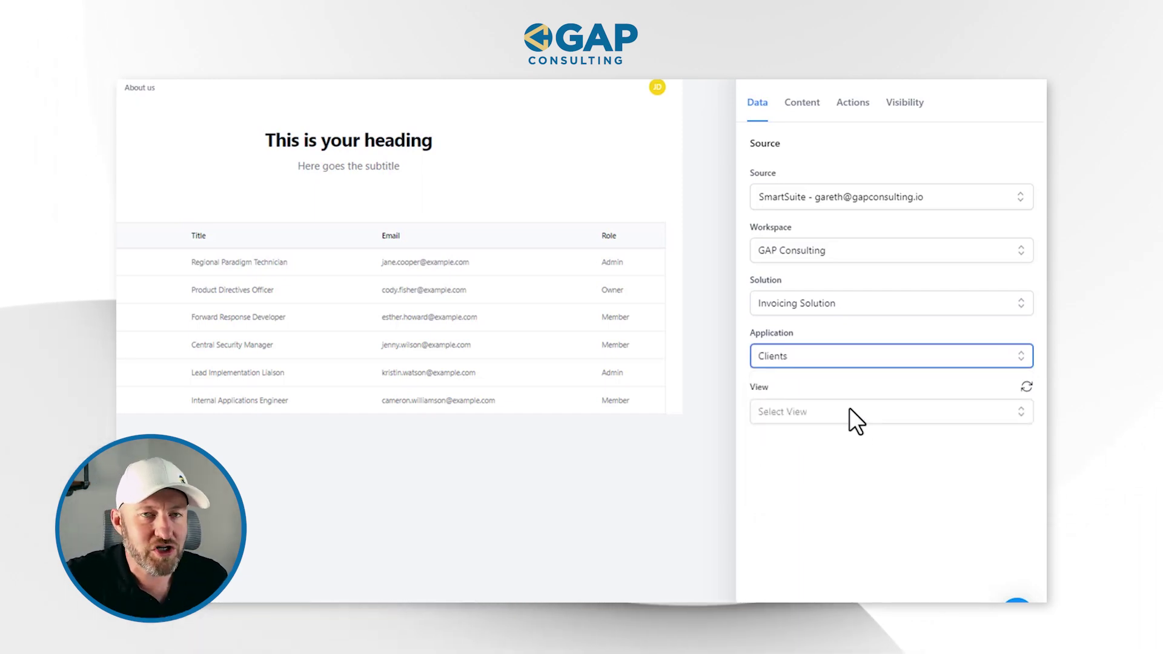
left_click(849, 411)
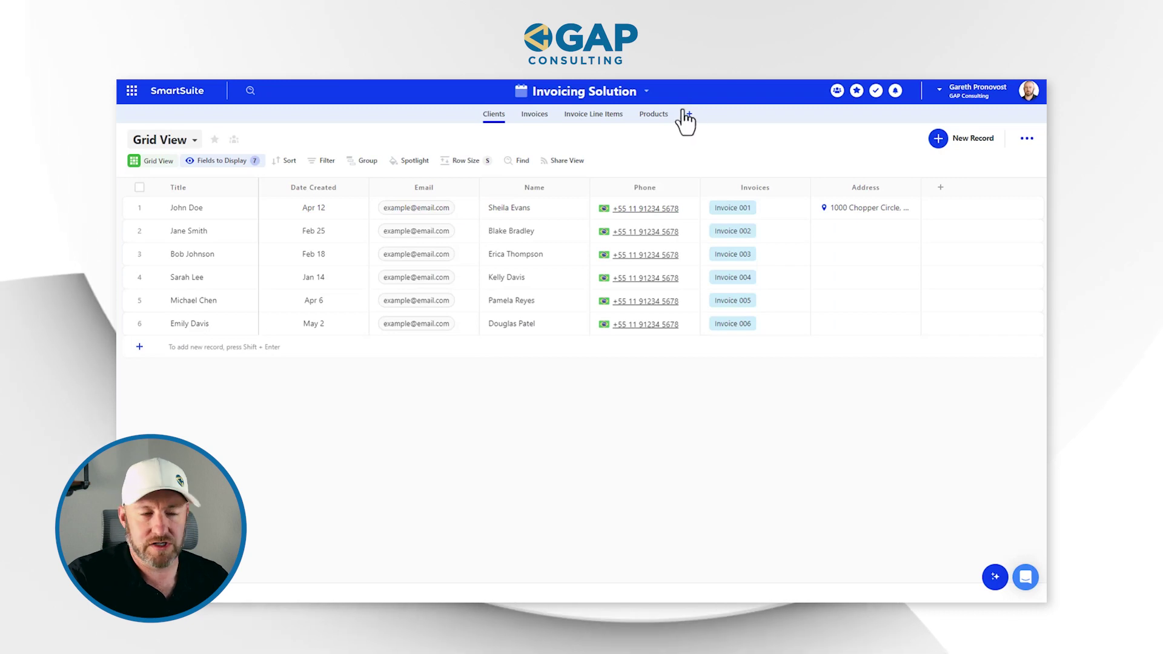
- Add a public Grid view named 'Alphabetical' to the SmartSuite Clients table
left_click(169, 141)
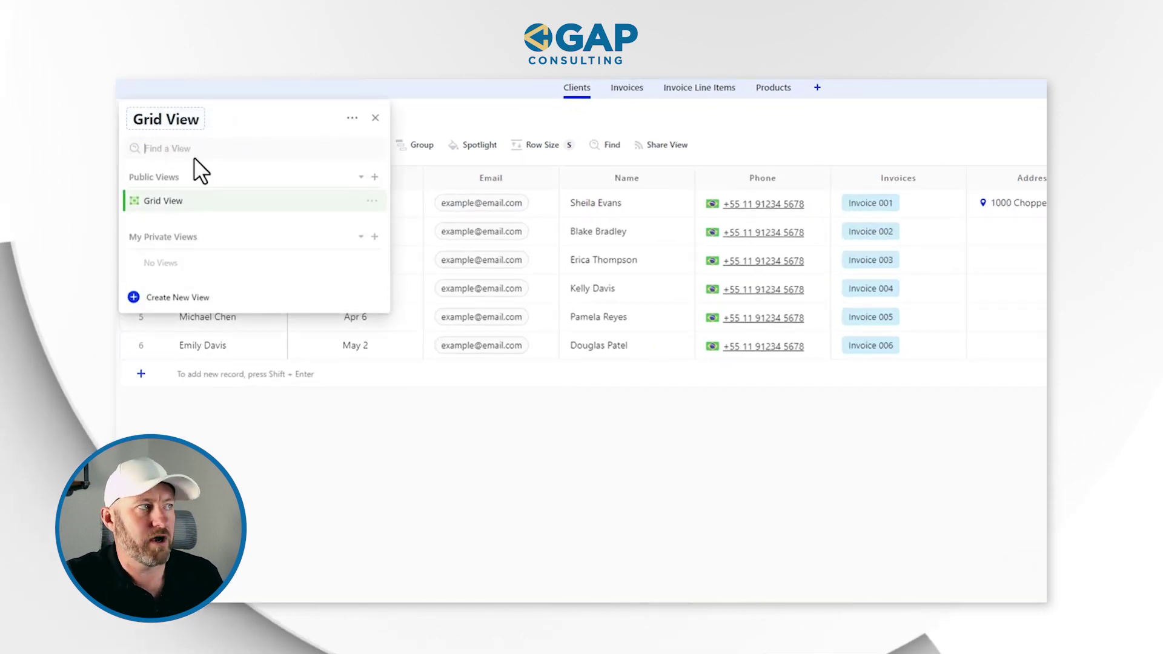
left_click(419, 110)
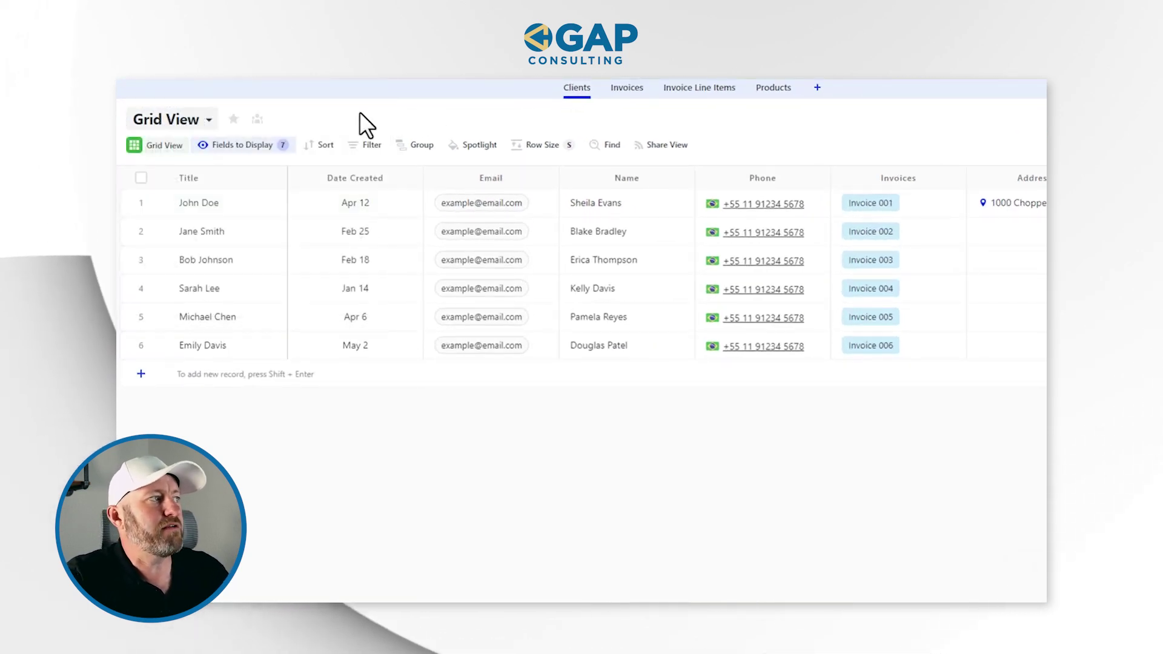
left_click(208, 124)
left_click(181, 297)
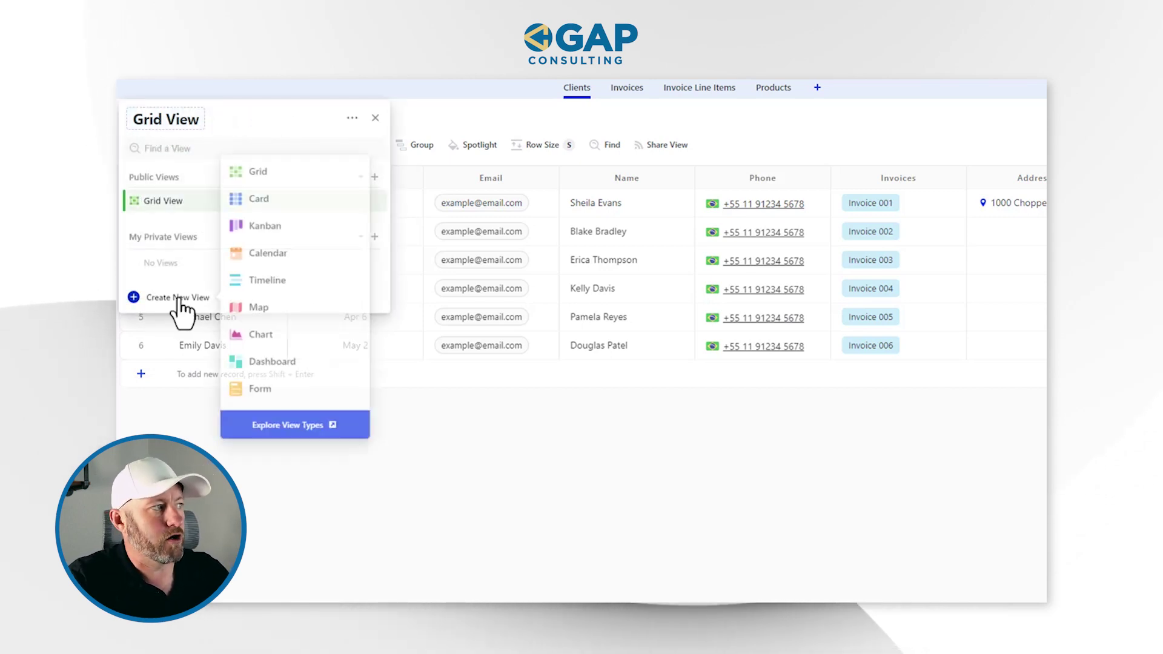
left_click(267, 177)
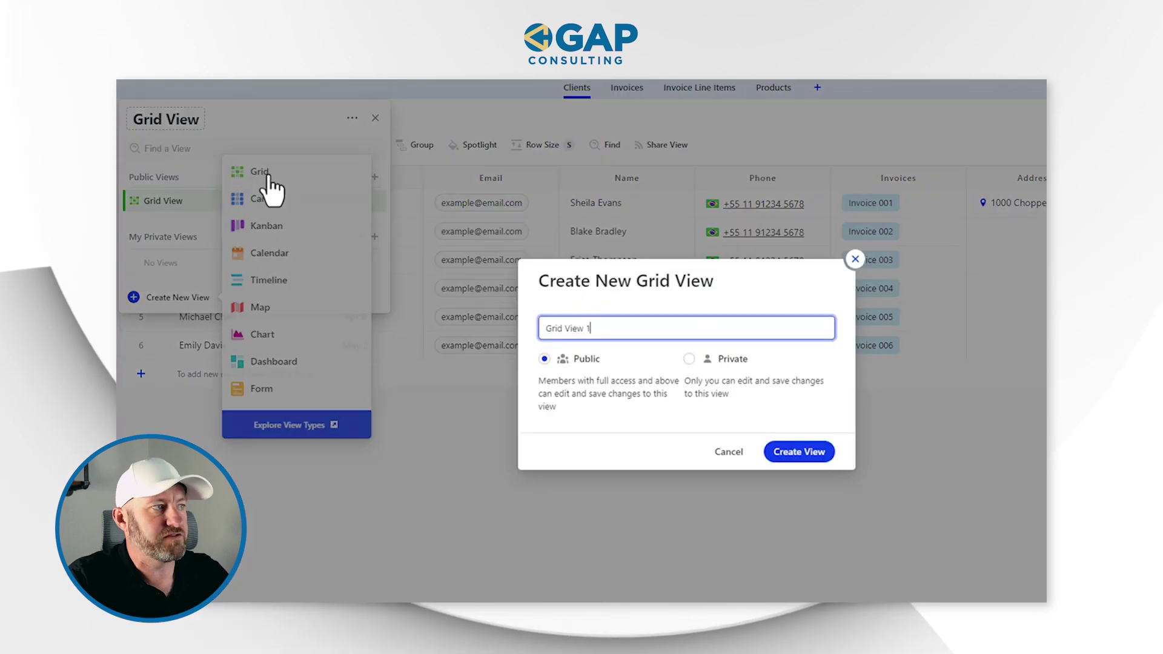
key("ctrl+a")
type("Al")
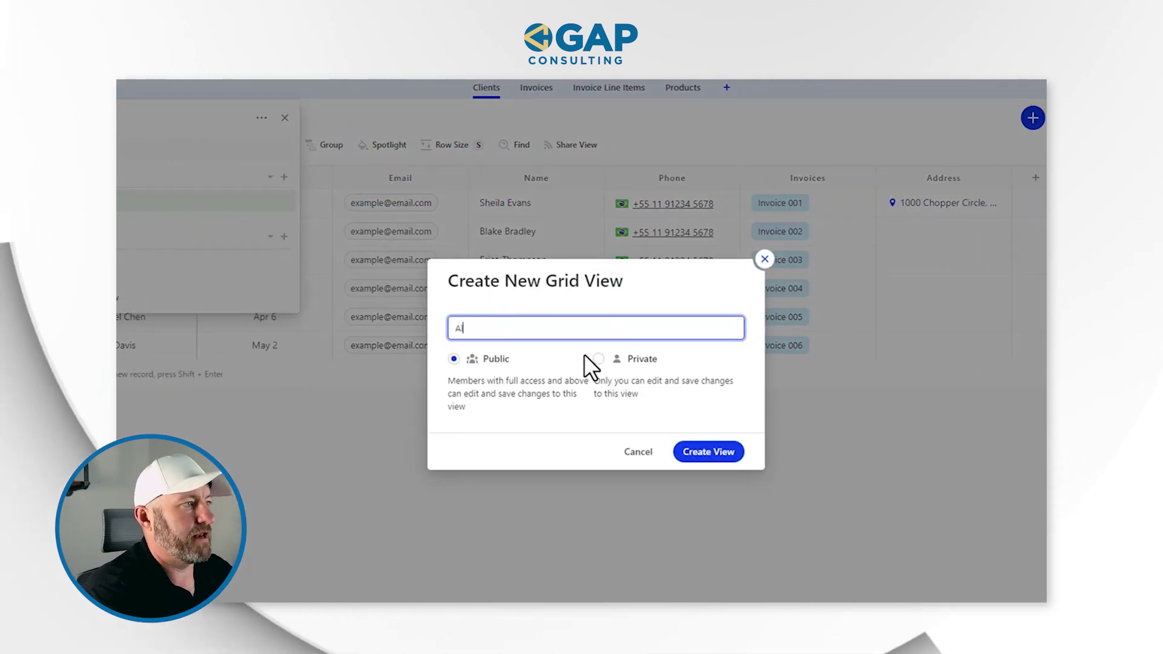
type("phabetical")
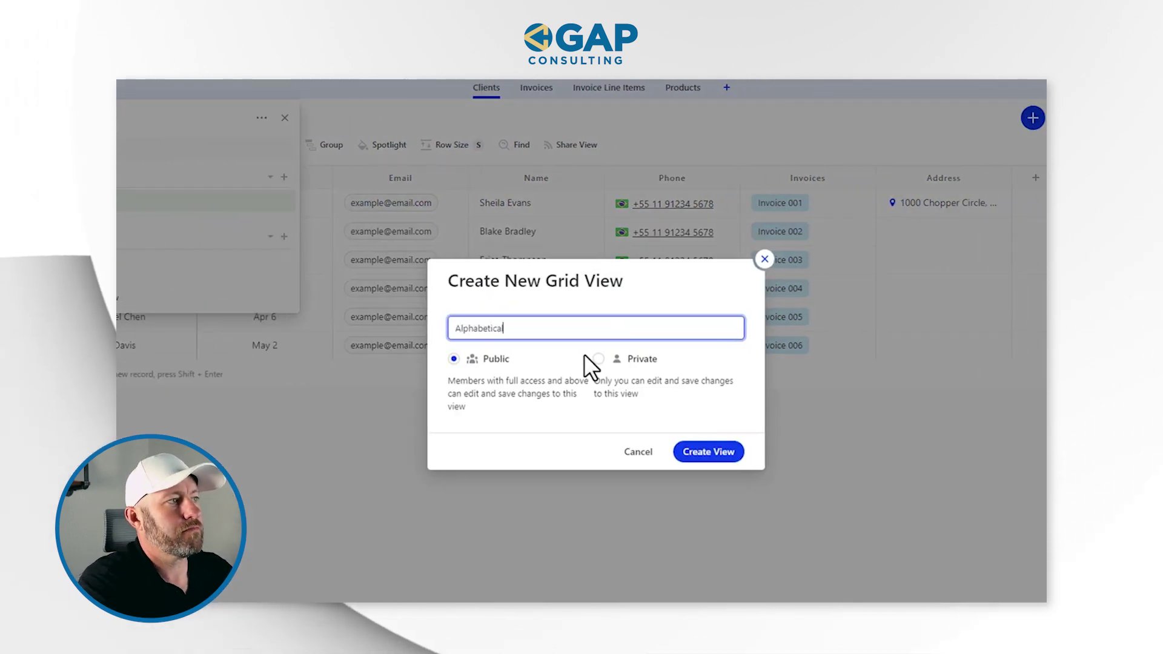
left_click(705, 448)
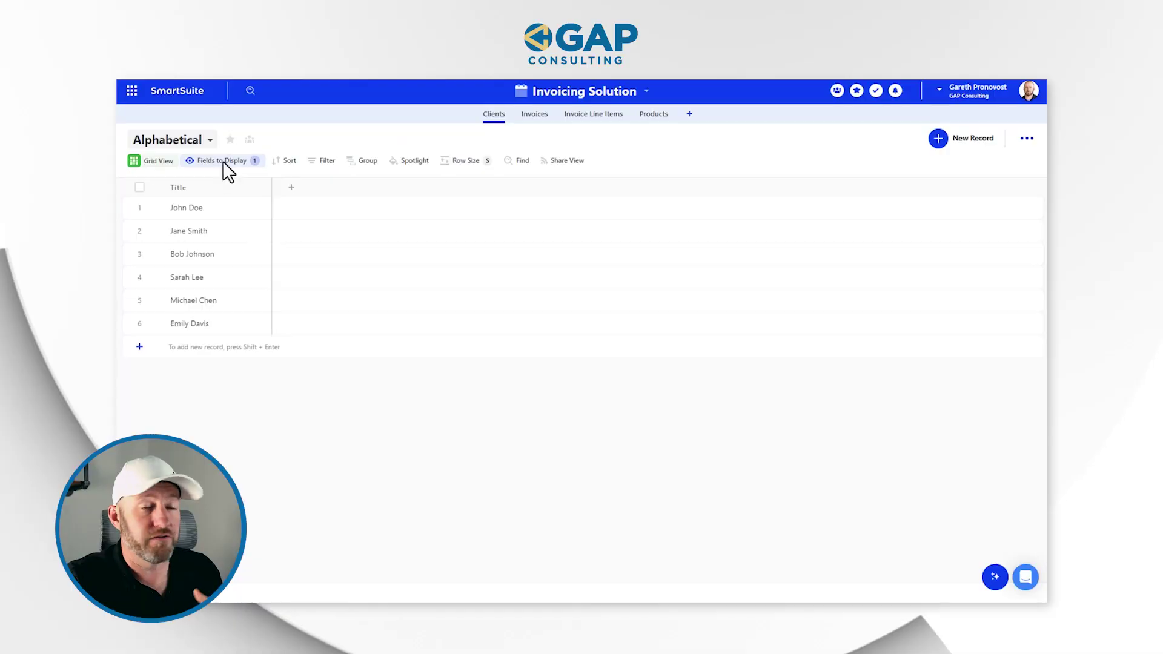
- Add Name, Email and Phone to the Alphabetical view's displayed fields, with Phone placed before Address
left_click(226, 160)
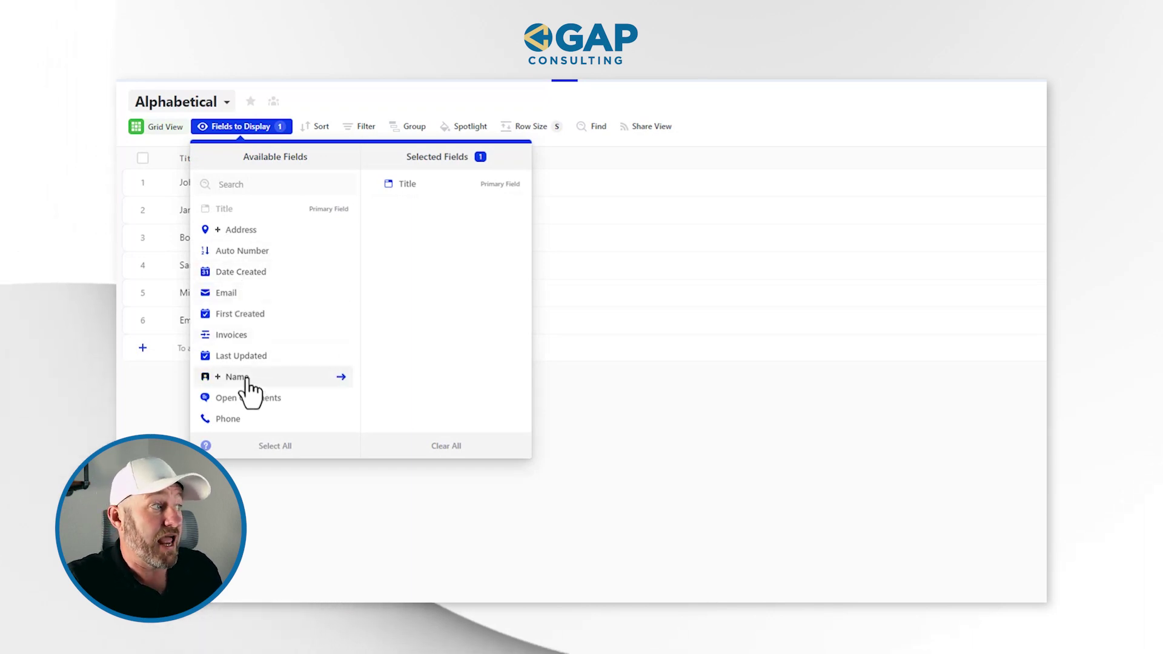
left_click(246, 379)
left_click(249, 294)
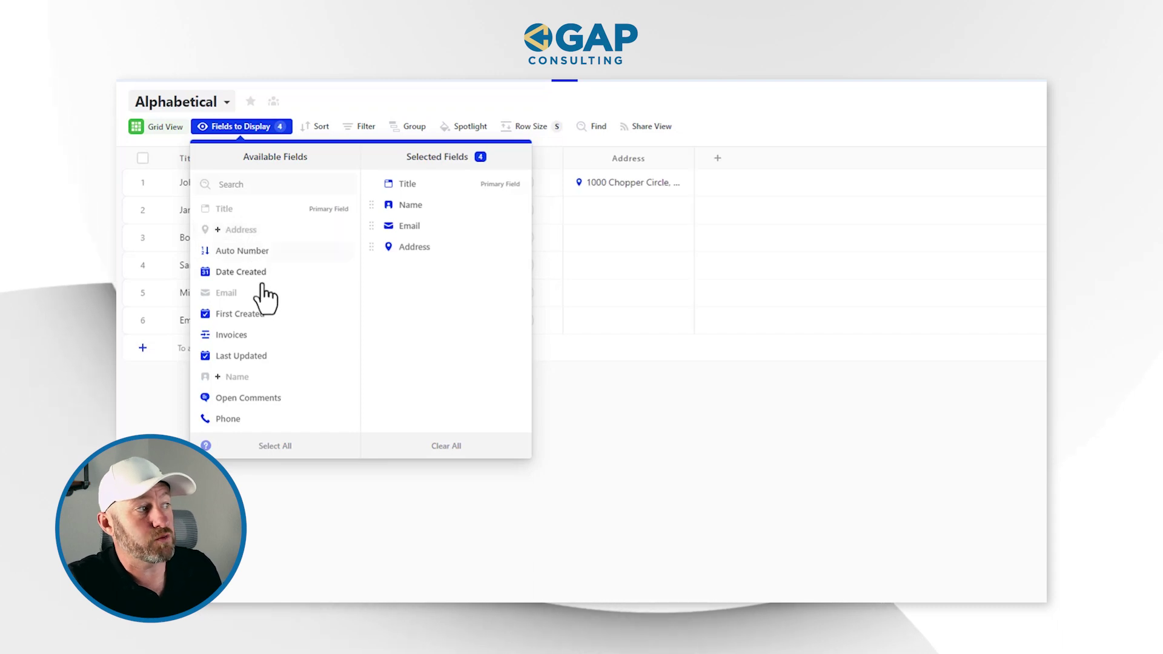
left_click(263, 419)
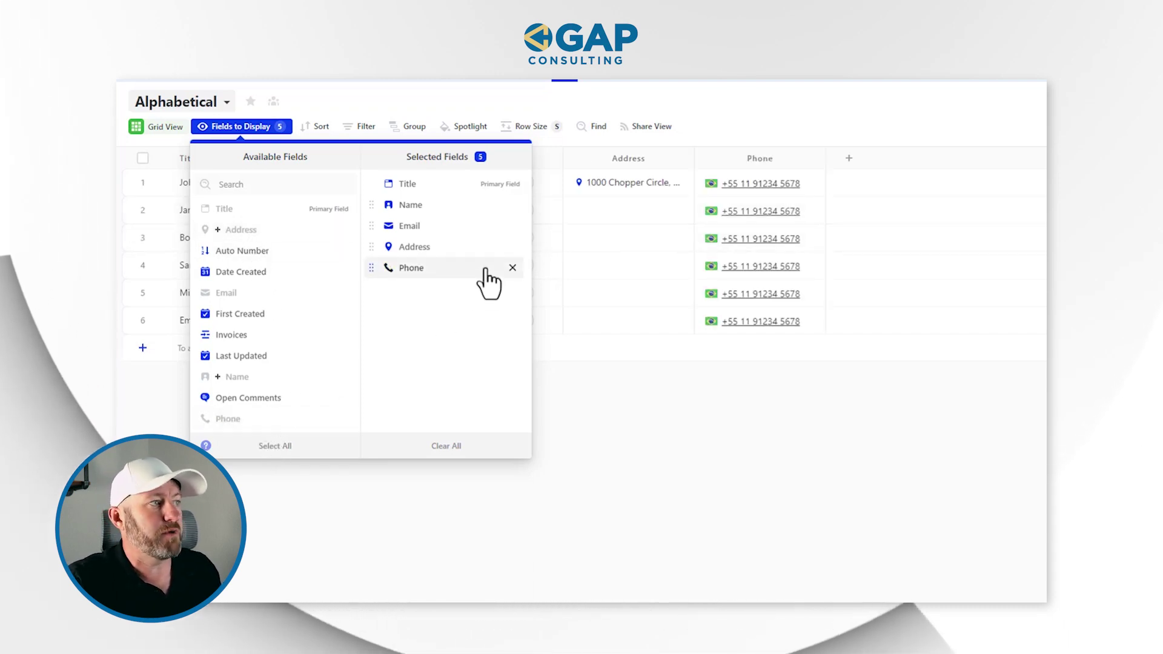
left_click_drag(366, 264, 376, 247)
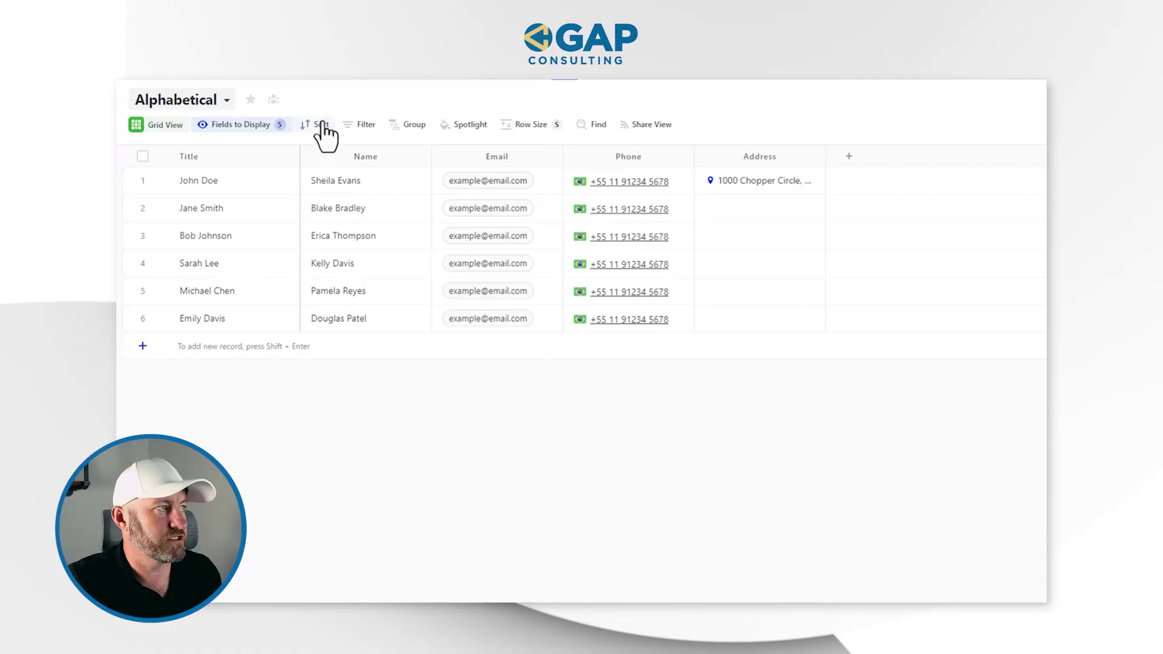
- Sort the Alphabetical view's client records by the Name field, A to Z
left_click(322, 125)
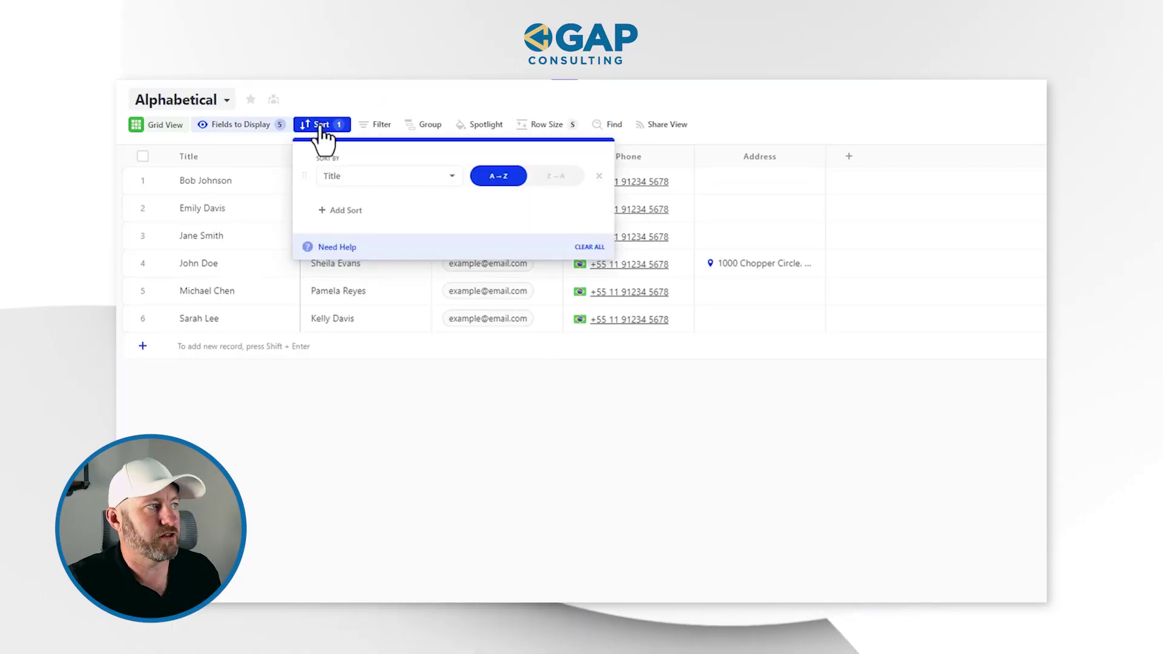
left_click(364, 177)
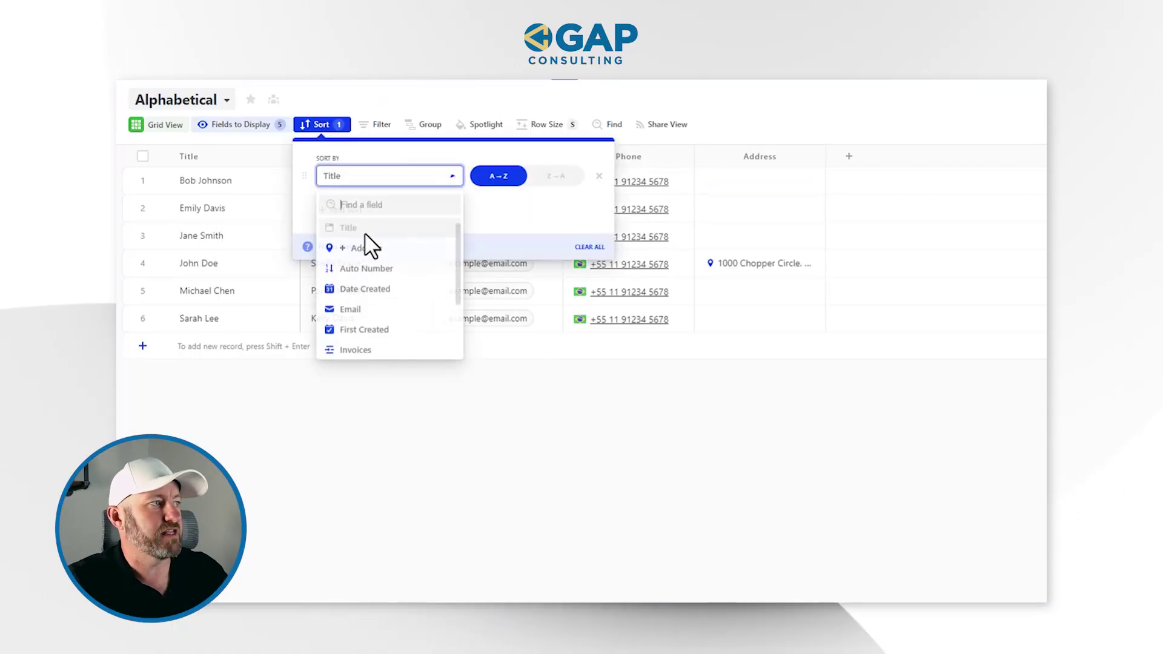
scroll(370, 340, "down", 2)
left_click(365, 326)
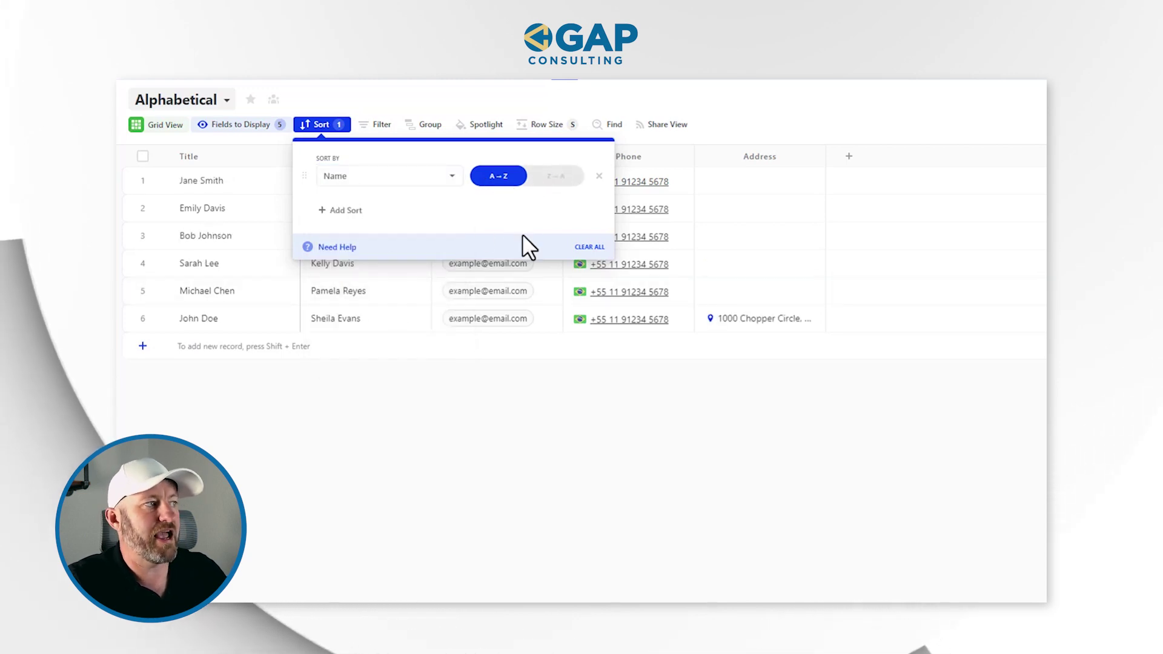
left_click(532, 437)
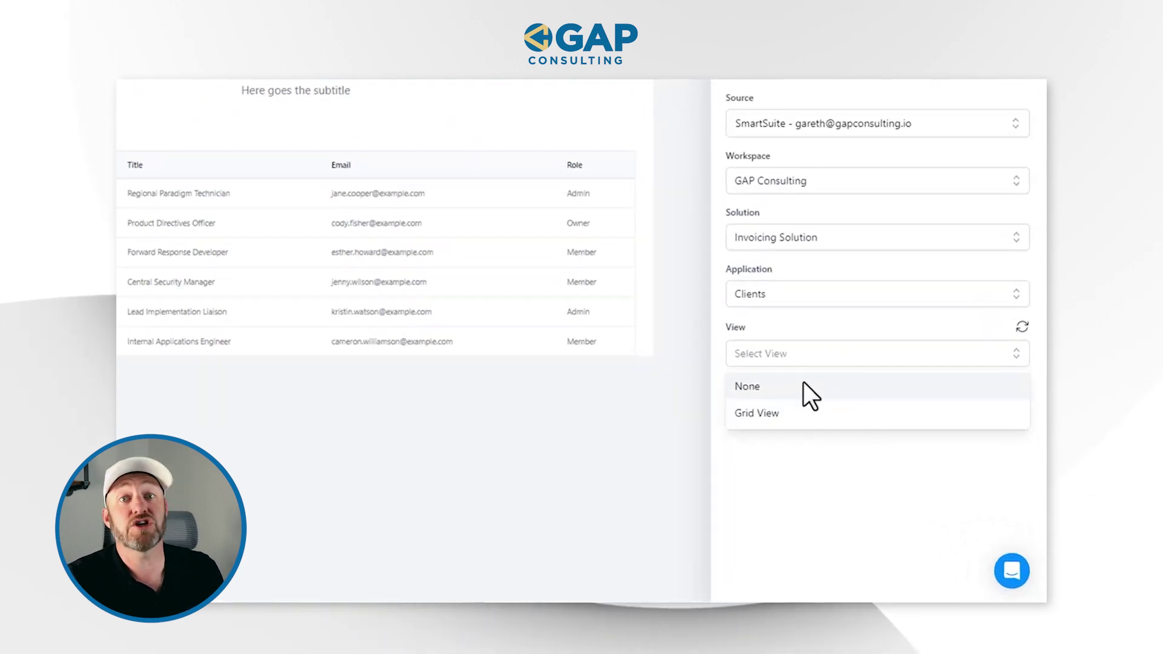
- Refresh the views list and set the table block's data view to Alphabetical
left_click(1023, 327)
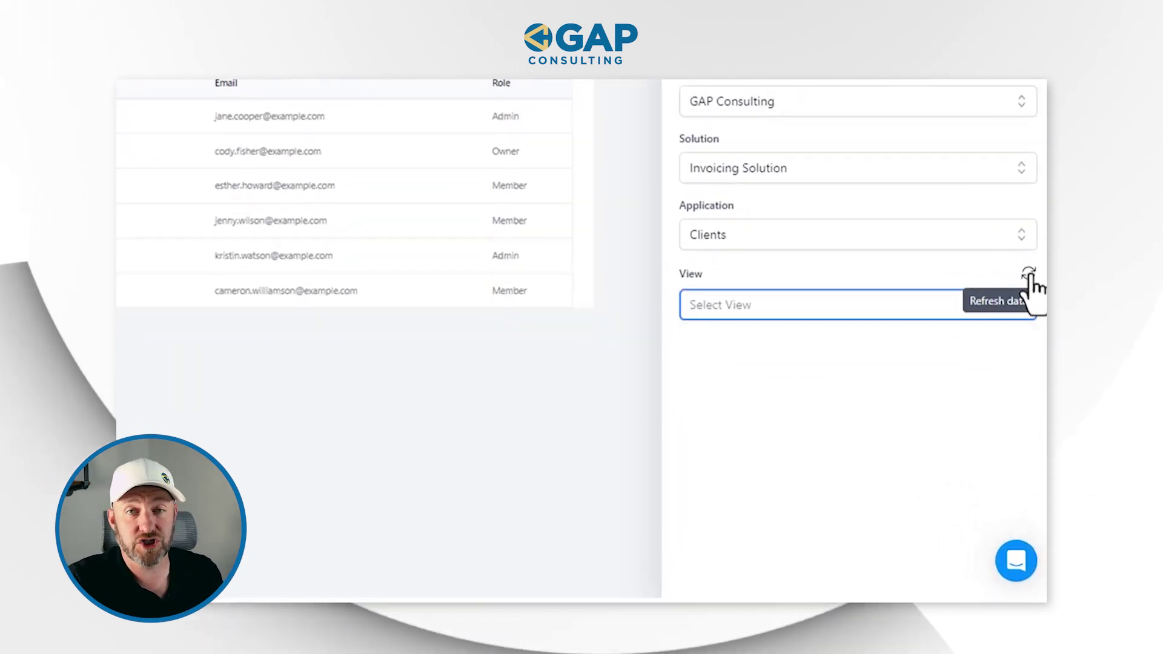
left_click(836, 309)
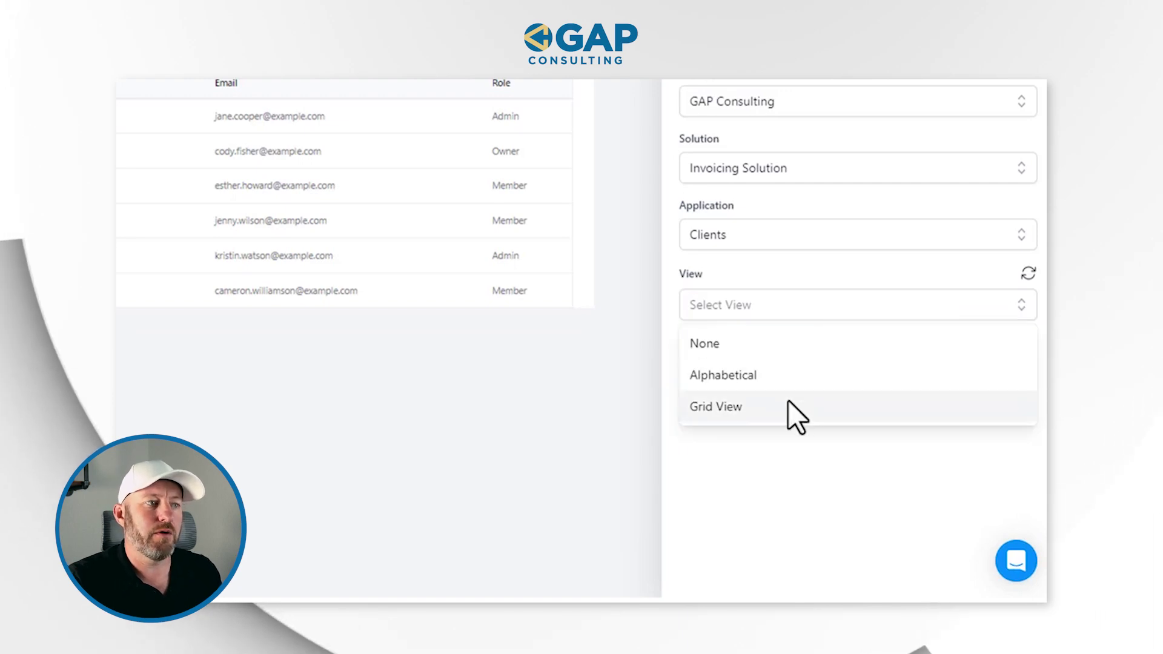
left_click(773, 376)
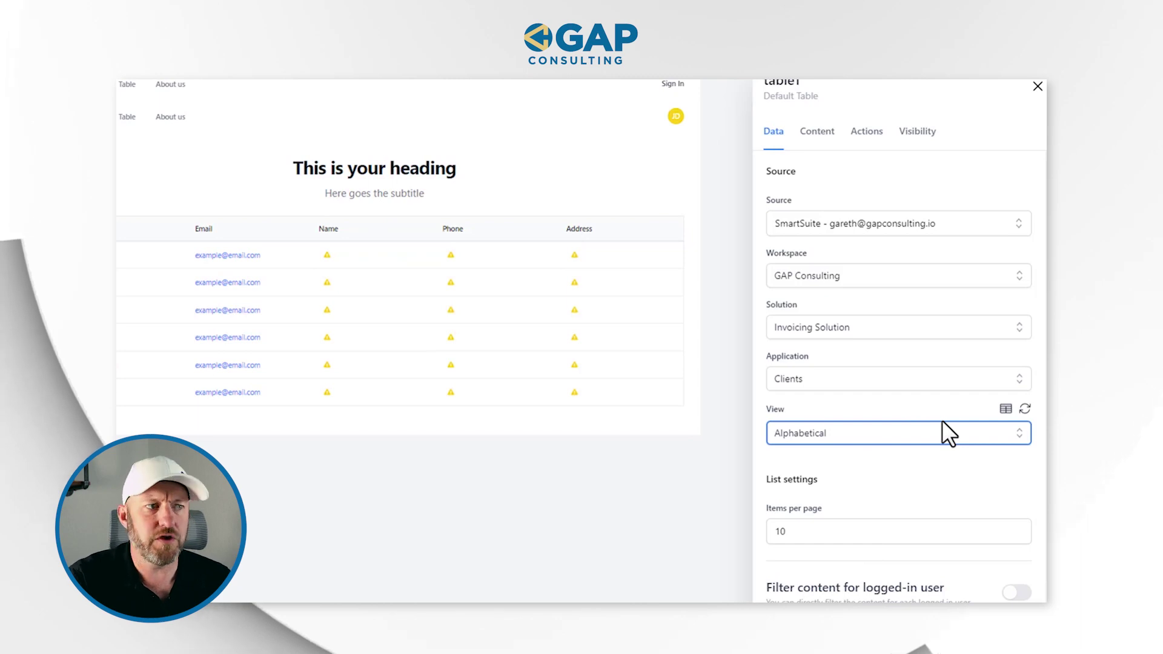
scroll(943, 423, "down", 2)
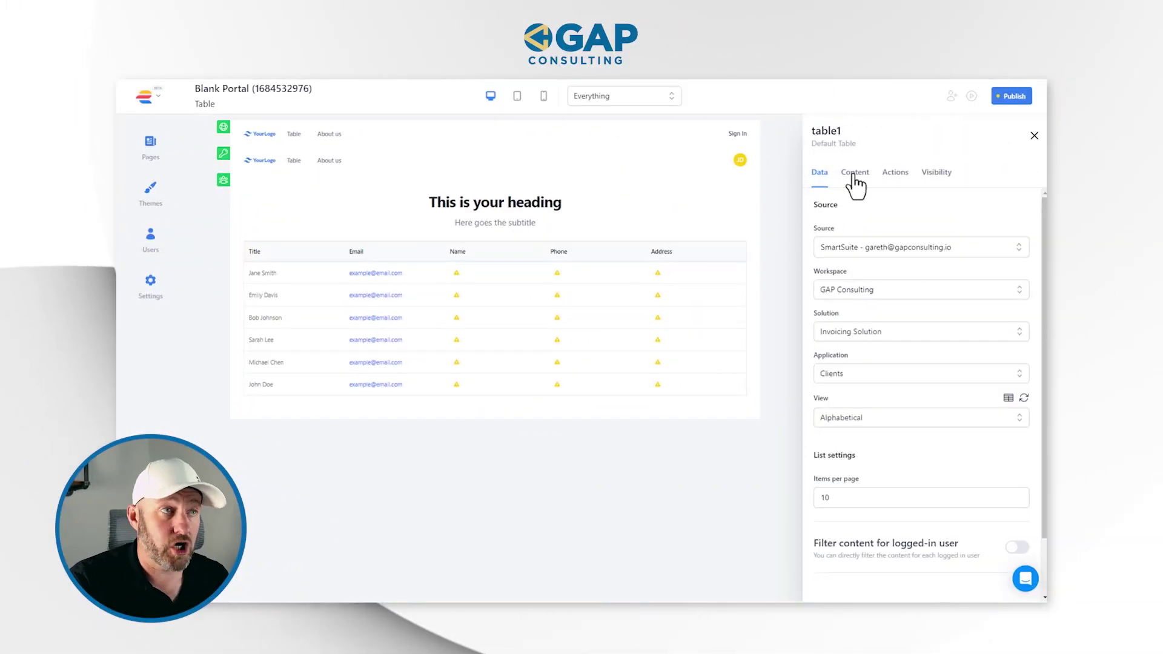
- Title the table 'Contact Data' with subtitle 'Here are the contacts', then check SmartSuite's sorted names
left_click(1010, 131)
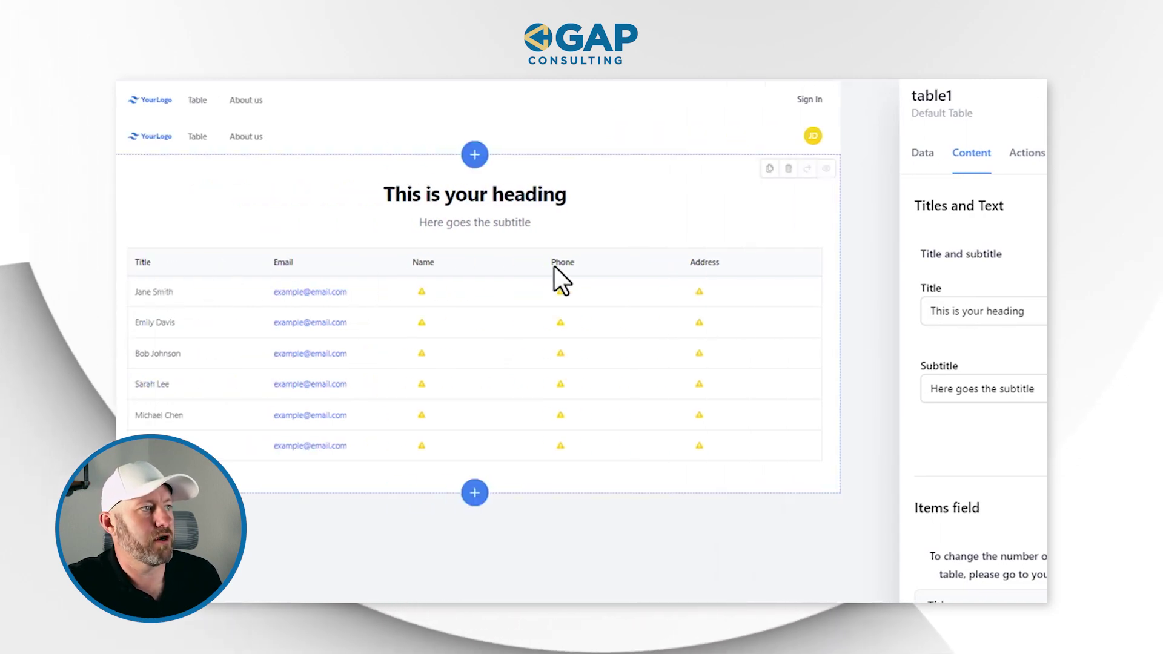
left_click(970, 311)
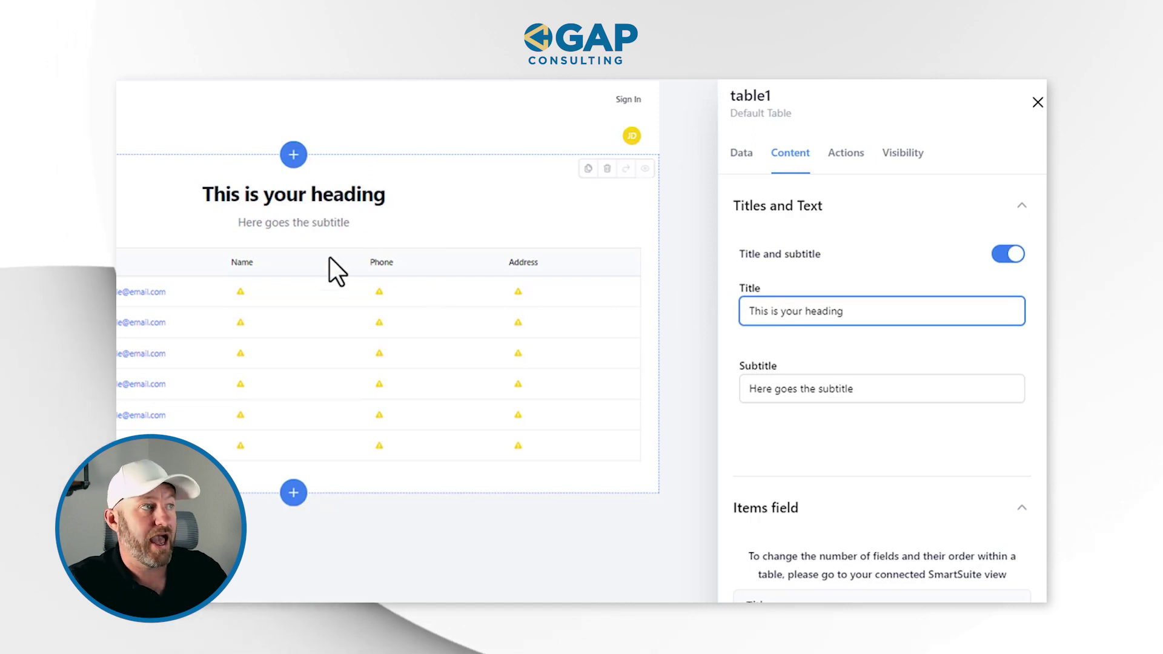
type("Contact Data")
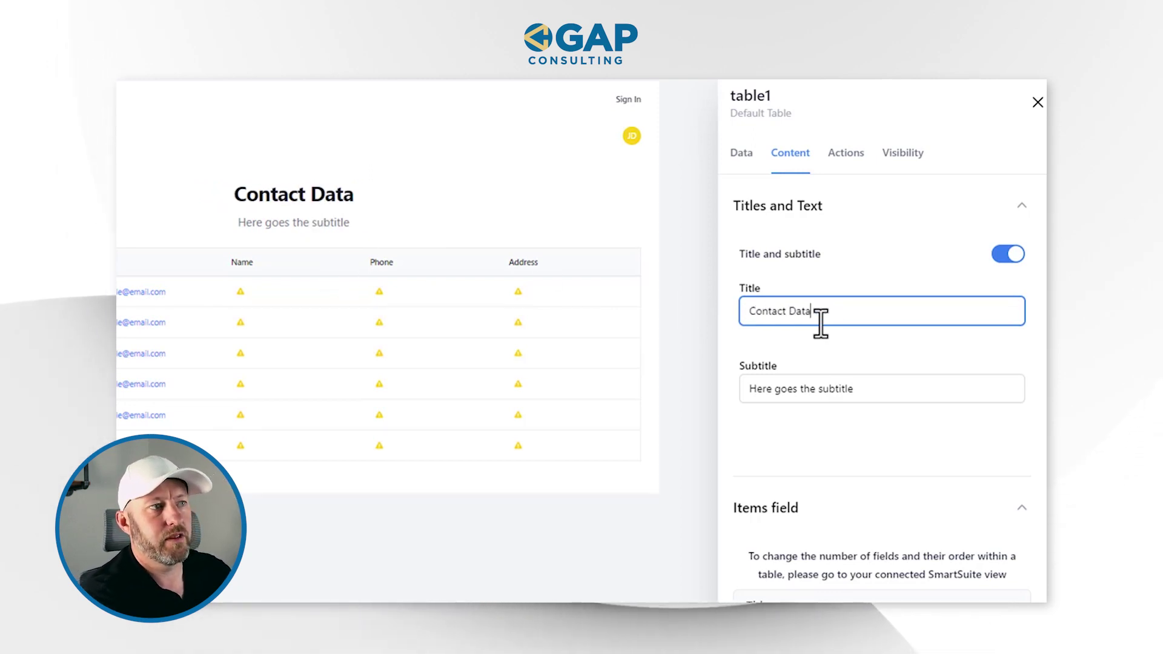
type("Here are t")
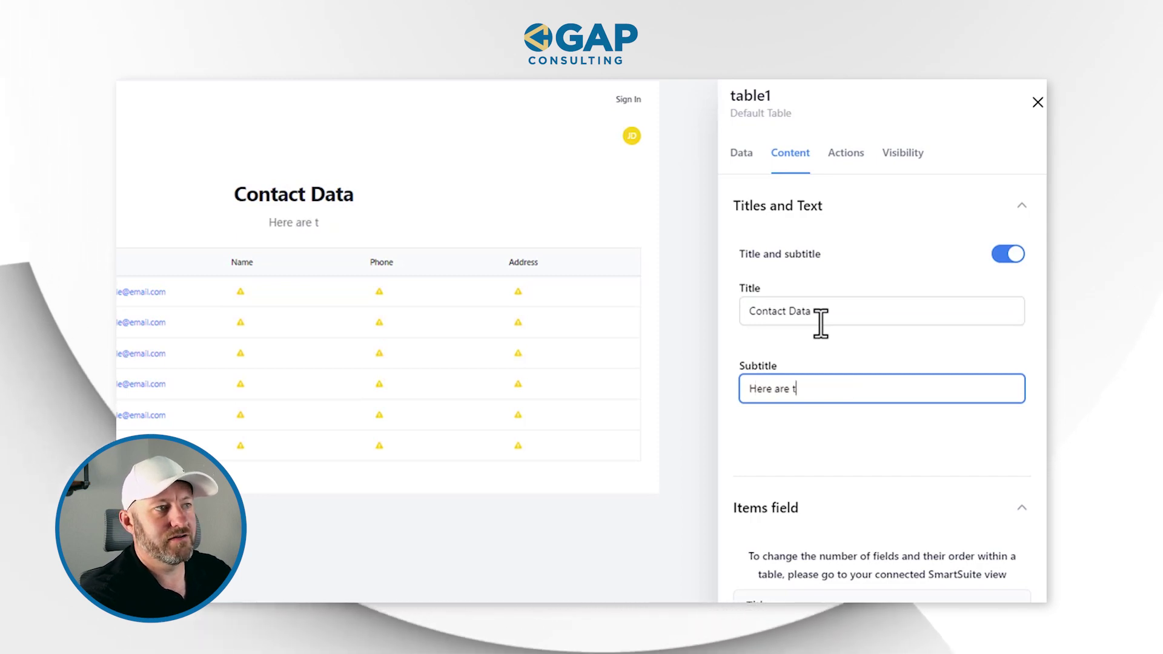
type("he contacts")
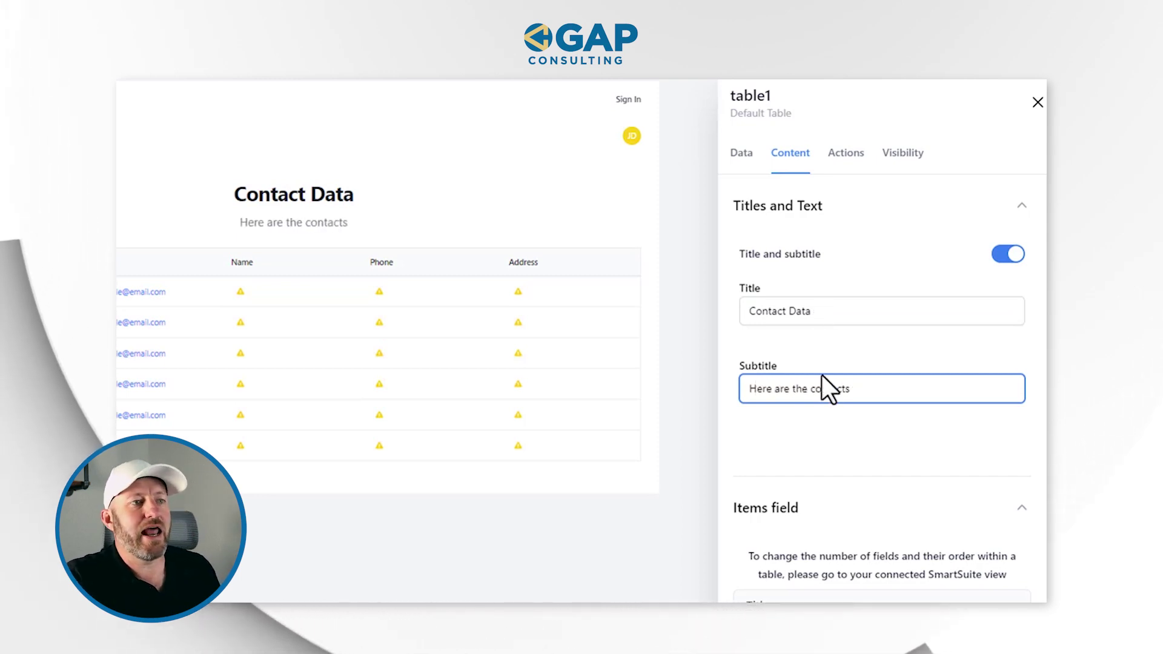
scroll(885, 431, "down", 1)
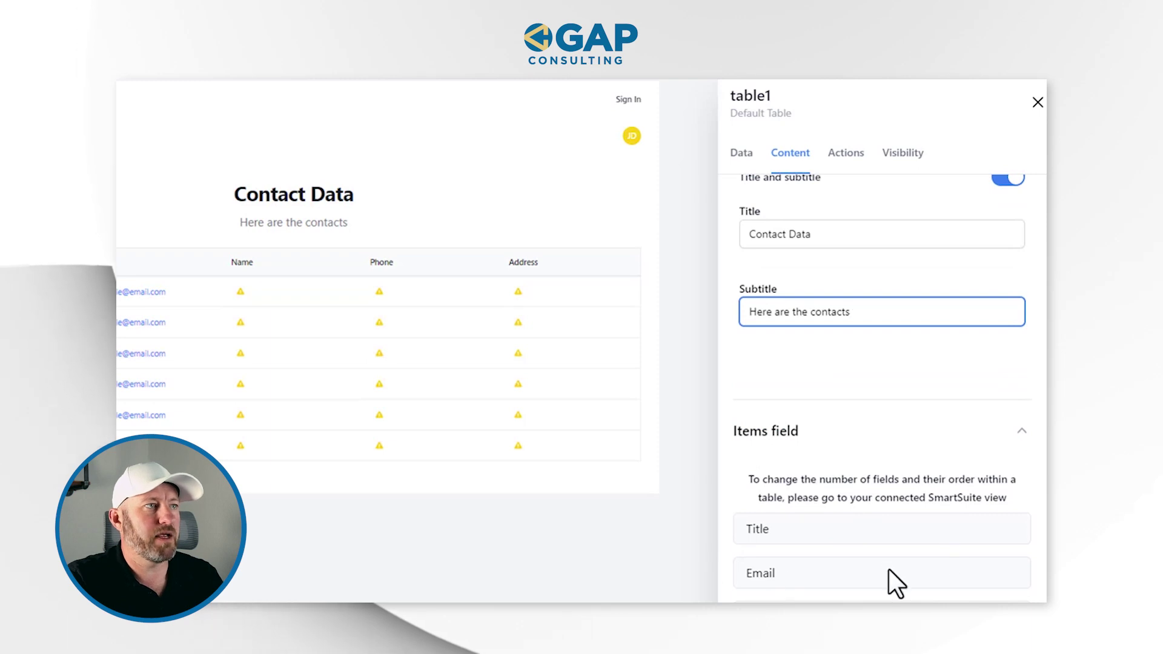
key("Escape")
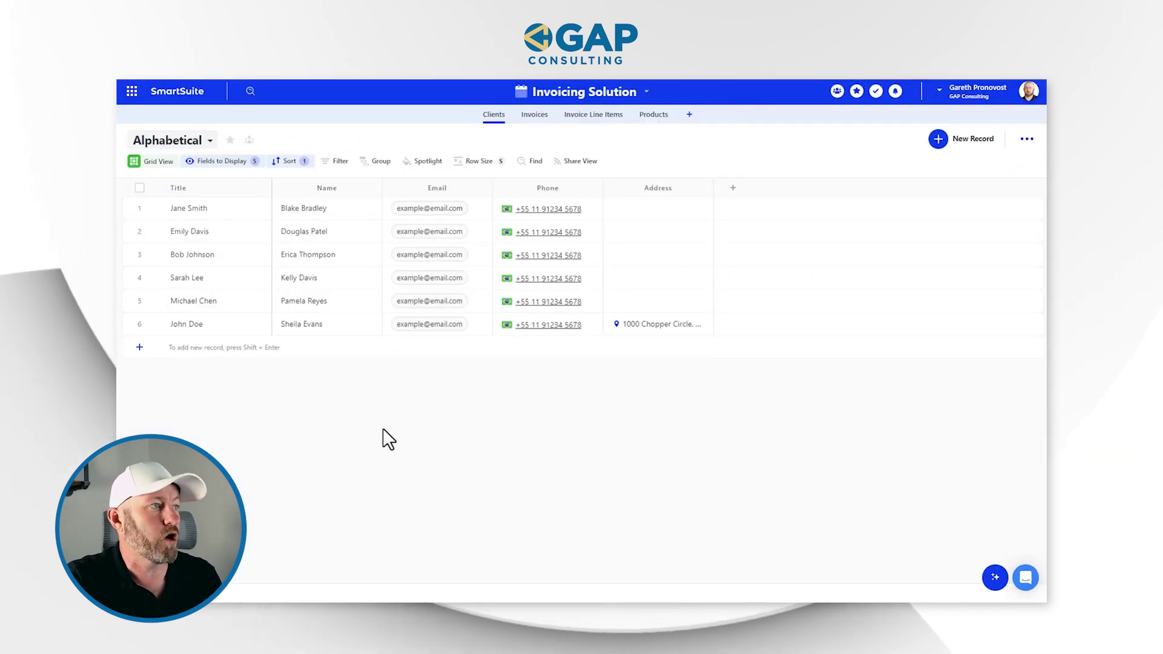
left_click(358, 301)
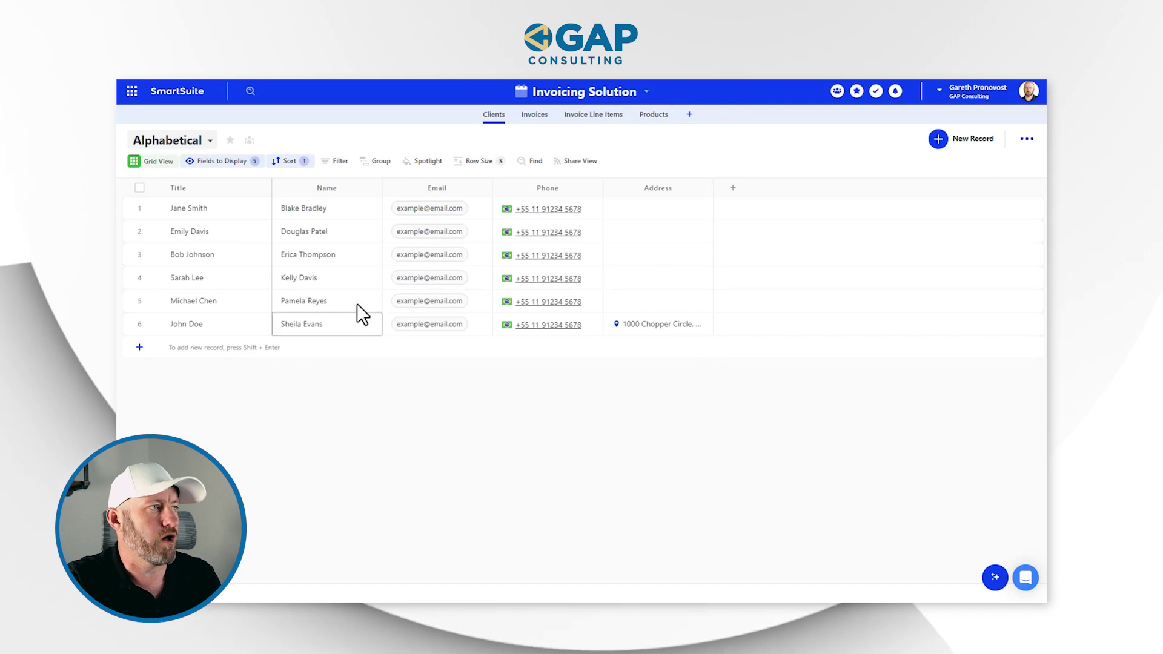